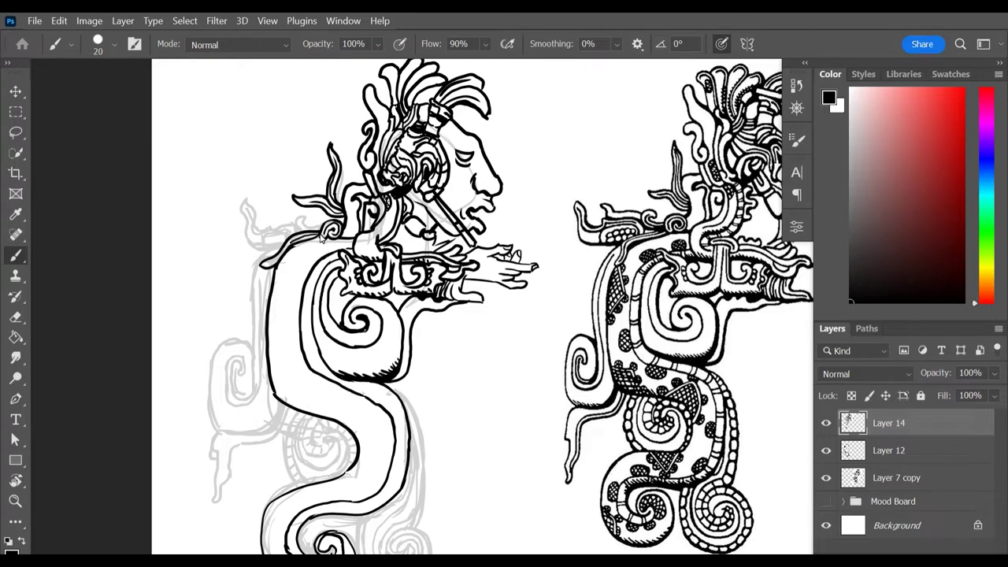
# Ink the curled, flame-tipped ornament on the serpent's upper back over the grey sketch.
pyautogui.moveTo(321, 237); pyautogui.dragTo(264, 267)
pyautogui.hotkey('ctrl', 'z')
pyautogui.moveTo(258, 231); pyautogui.dragTo(252, 232)
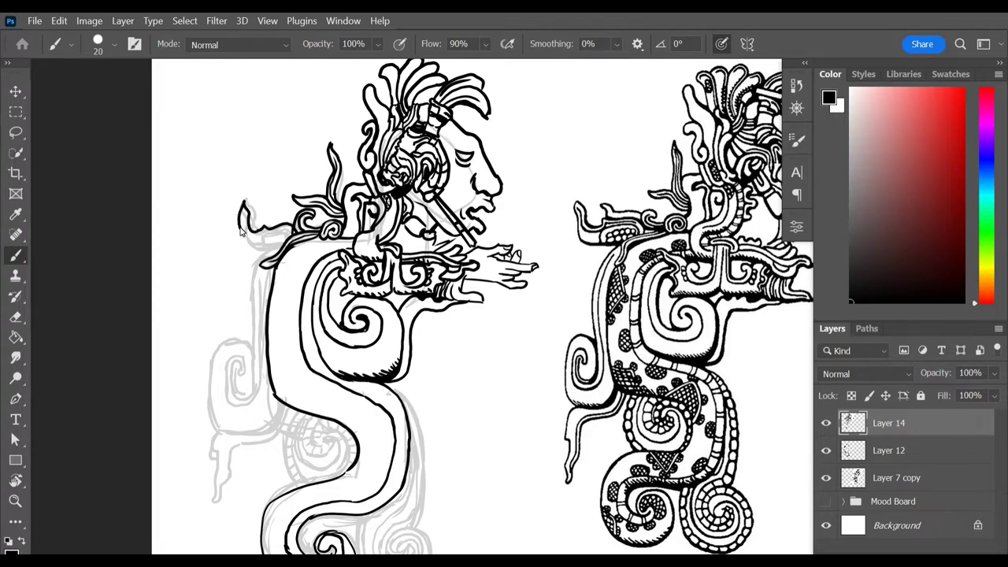
pyautogui.hotkey('ctrl', 'z')
pyautogui.moveTo(242, 248); pyautogui.dragTo(277, 252)
pyautogui.moveTo(243, 214); pyautogui.dragTo(248, 233)
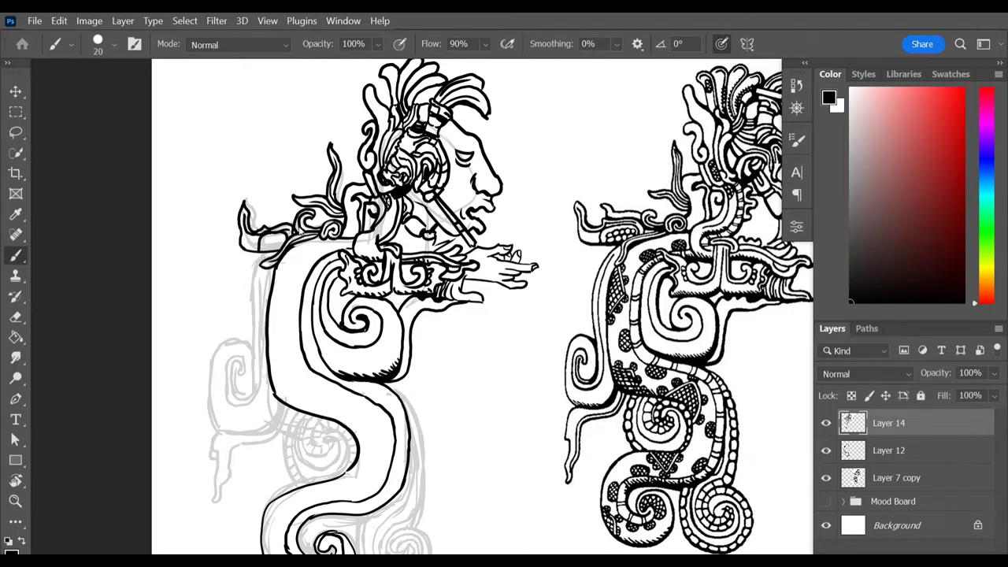
pyautogui.moveTo(267, 246); pyautogui.dragTo(293, 238)
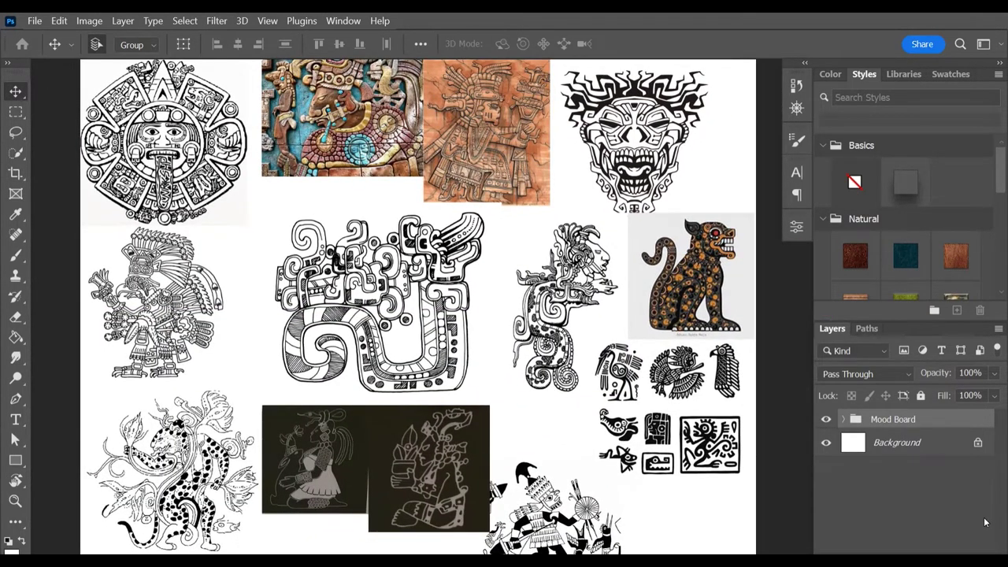
# Add a new empty layer above the Mood Board group, activate the Brush tool and show the colour picker.
pyautogui.hotkey('ctrl', 'shift', 'alt', 'n')
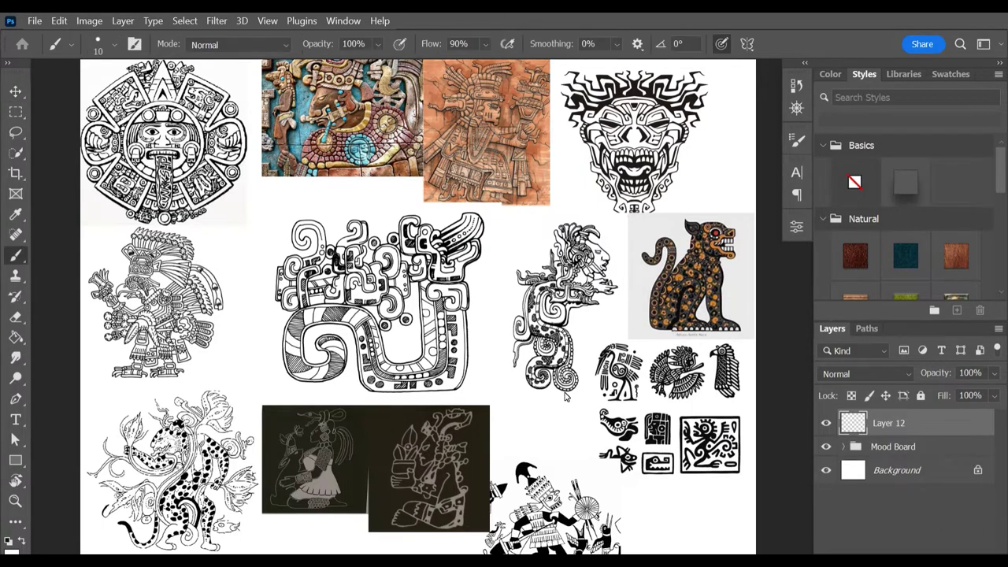
pyautogui.press('b')
pyautogui.click(831, 74)
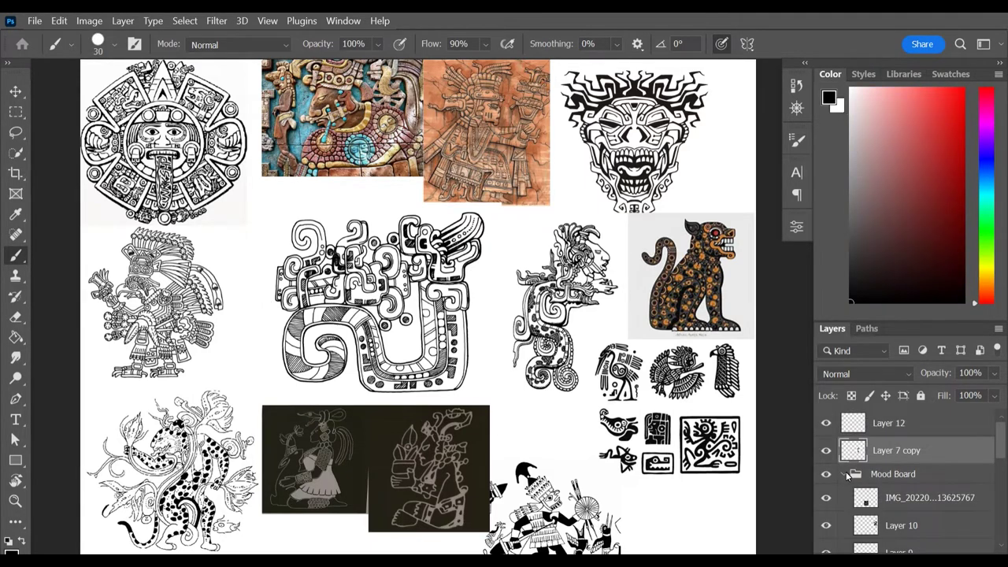
# Collapse and hide the Mood Board group, and enlarge and reposition the serpent figure on Layer 7 copy.
pyautogui.click(845, 474)
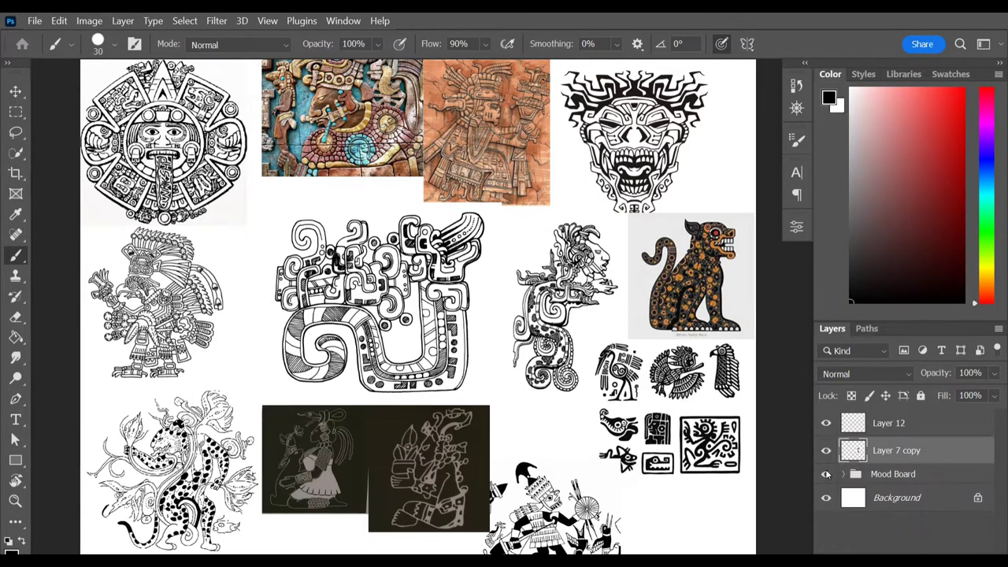
pyautogui.click(826, 475)
pyautogui.press('v')
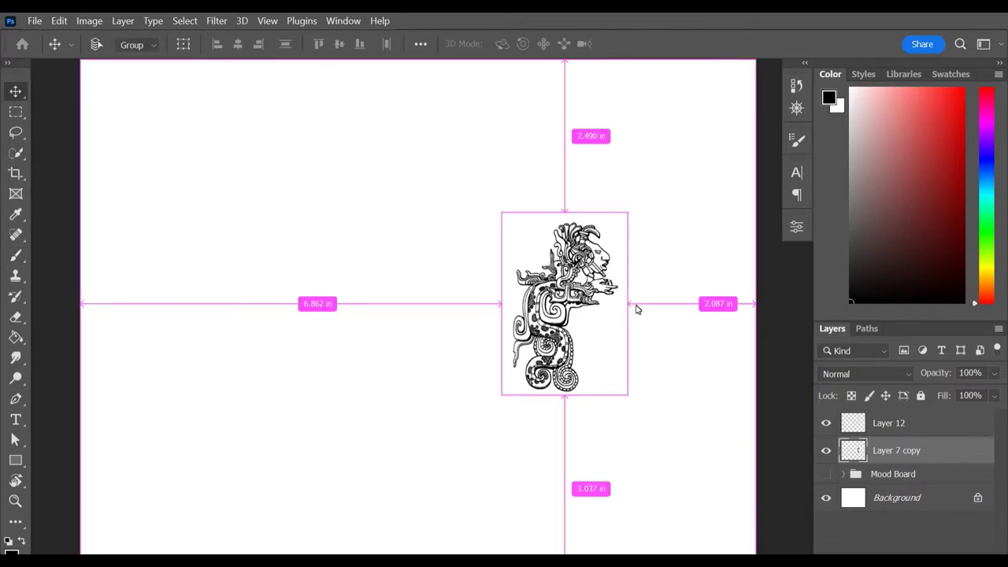
pyautogui.hotkey('ctrl', 't')
pyautogui.moveTo(627, 394)
pyautogui.mouseDown()
pyautogui.moveTo(720, 466)
pyautogui.moveTo(858, 543)
pyautogui.moveTo(863, 564)
pyautogui.mouseUp()
pyautogui.moveTo(663, 451); pyautogui.dragTo(622, 322)
pyautogui.press('Return')
# Sketch a slanted oval head and the start of the neck on Layer 12, beside the reference figure.
pyautogui.click(964, 429)
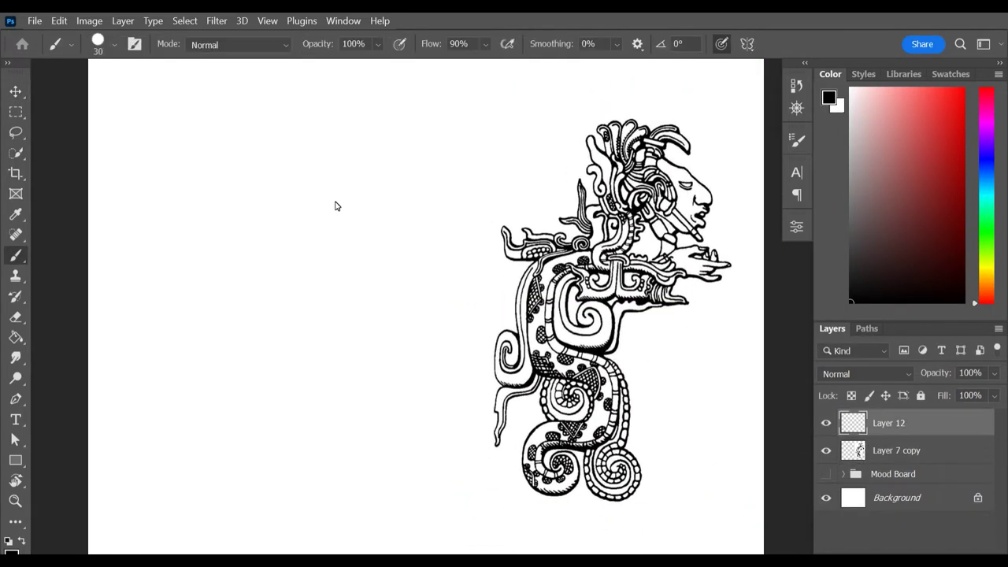
pyautogui.moveTo(337, 204)
pyautogui.mouseDown()
pyautogui.moveTo(286, 131)
pyautogui.moveTo(296, 172)
pyautogui.moveTo(314, 203)
pyautogui.moveTo(301, 124)
pyautogui.mouseUp()
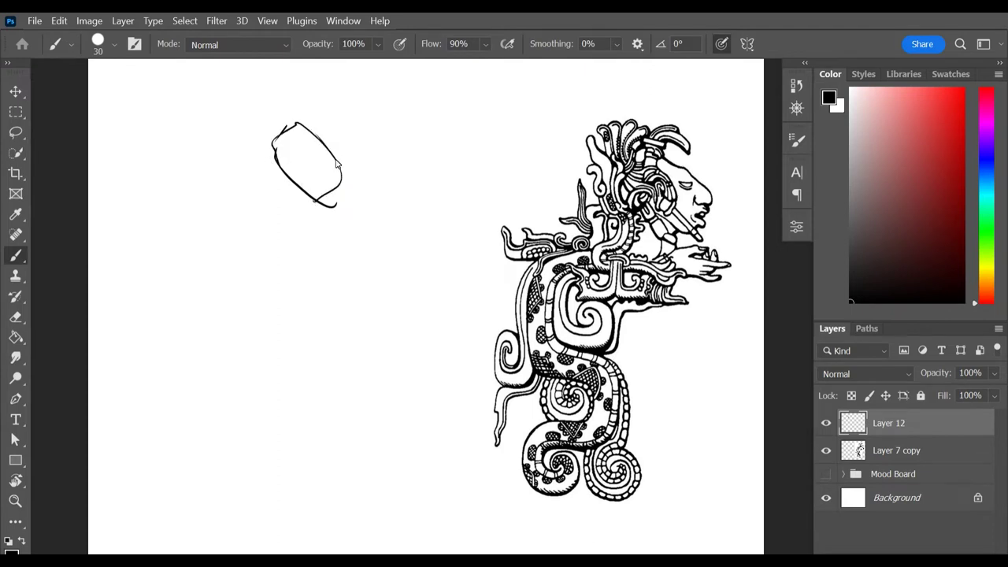
pyautogui.moveTo(283, 170)
pyautogui.mouseDown()
pyautogui.moveTo(304, 193)
pyautogui.moveTo(303, 229)
pyautogui.mouseUp()
pyautogui.moveTo(302, 184); pyautogui.dragTo(301, 244)
pyautogui.moveTo(275, 149)
pyautogui.mouseDown()
pyautogui.moveTo(265, 184)
pyautogui.moveTo(269, 141)
pyautogui.moveTo(265, 191)
pyautogui.moveTo(264, 137)
pyautogui.moveTo(272, 167)
pyautogui.mouseUp()
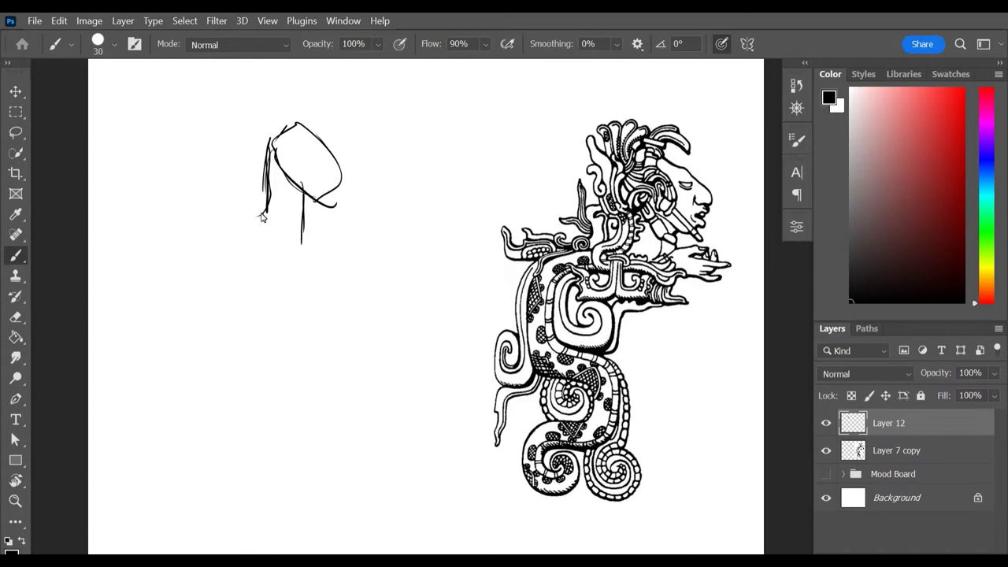
# Sketch the back of the neck, the horizontal shoulder and the upper back of the serpent body.
pyautogui.moveTo(263, 219)
pyautogui.mouseDown()
pyautogui.moveTo(217, 219)
pyautogui.moveTo(258, 220)
pyautogui.moveTo(188, 236)
pyautogui.moveTo(200, 220)
pyautogui.moveTo(181, 235)
pyautogui.moveTo(174, 296)
pyautogui.mouseUp()
pyautogui.moveTo(180, 235); pyautogui.dragTo(174, 317)
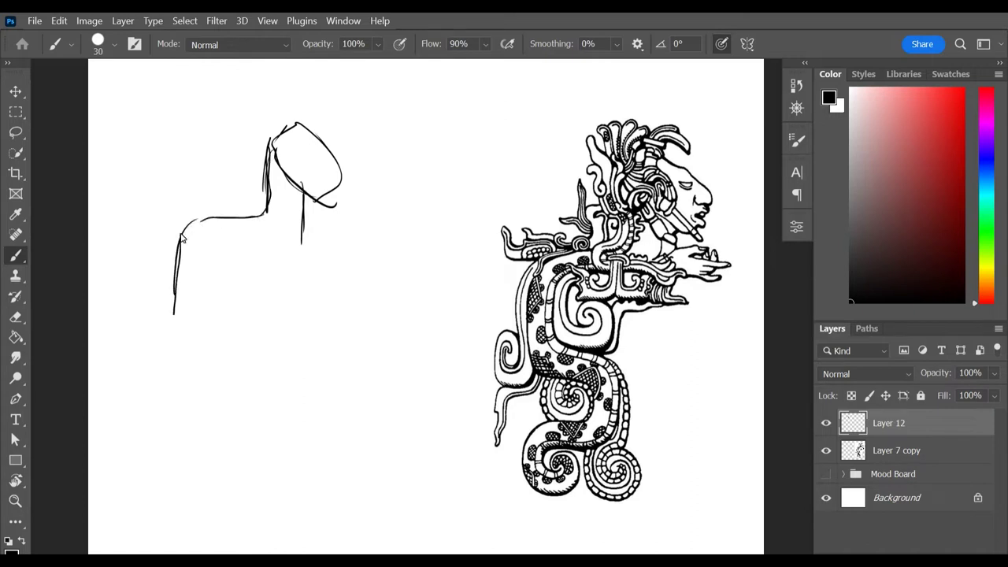
pyautogui.moveTo(178, 280)
pyautogui.mouseDown()
pyautogui.moveTo(178, 328)
pyautogui.moveTo(185, 249)
pyautogui.moveTo(256, 224)
pyautogui.moveTo(259, 188)
pyautogui.mouseUp()
pyautogui.moveTo(256, 232); pyautogui.dragTo(263, 170)
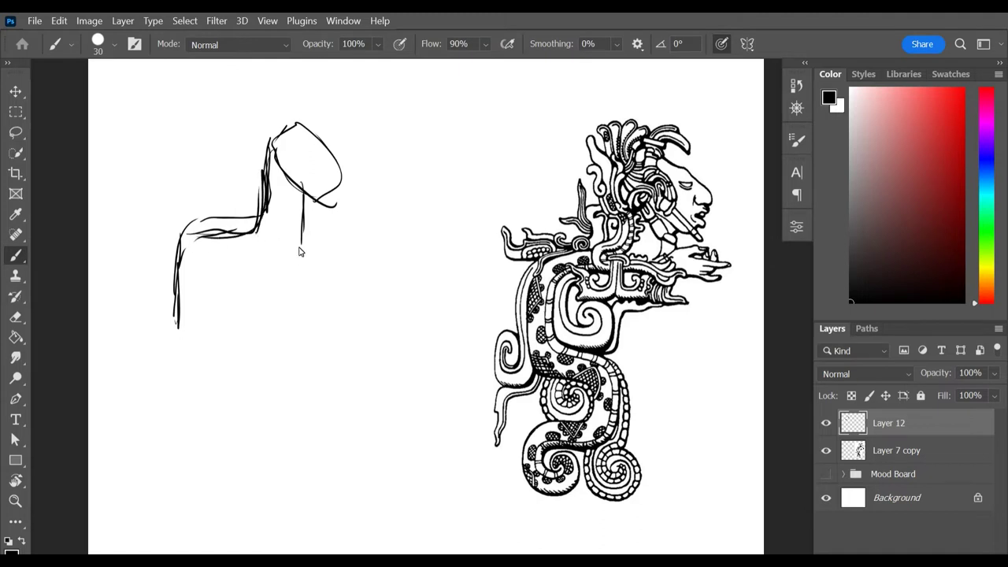
# Sketch the chest and the stepped middle bends of the serpent body, keeping an even width.
pyautogui.moveTo(304, 236)
pyautogui.mouseDown()
pyautogui.moveTo(296, 265)
pyautogui.moveTo(230, 280)
pyautogui.moveTo(223, 326)
pyautogui.moveTo(179, 359)
pyautogui.moveTo(246, 365)
pyautogui.mouseUp()
pyautogui.moveTo(177, 356)
pyautogui.mouseDown()
pyautogui.moveTo(250, 367)
pyautogui.moveTo(239, 372)
pyautogui.mouseUp()
pyautogui.moveTo(222, 324)
pyautogui.mouseDown()
pyautogui.moveTo(302, 329)
pyautogui.moveTo(271, 333)
pyautogui.moveTo(286, 351)
pyautogui.moveTo(285, 386)
pyautogui.mouseUp()
pyautogui.moveTo(288, 346)
pyautogui.mouseDown()
pyautogui.moveTo(287, 394)
pyautogui.moveTo(239, 427)
pyautogui.moveTo(274, 420)
pyautogui.moveTo(220, 432)
pyautogui.mouseUp()
pyautogui.moveTo(239, 364); pyautogui.dragTo(243, 396)
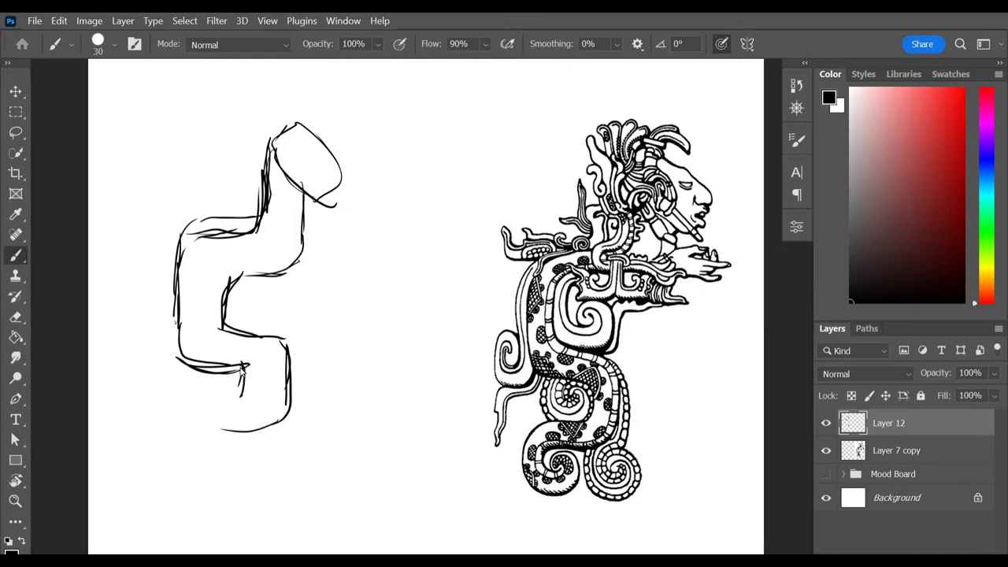
pyautogui.moveTo(202, 363)
pyautogui.mouseDown()
pyautogui.moveTo(248, 395)
pyautogui.moveTo(248, 380)
pyautogui.moveTo(249, 400)
pyautogui.moveTo(224, 437)
pyautogui.mouseUp()
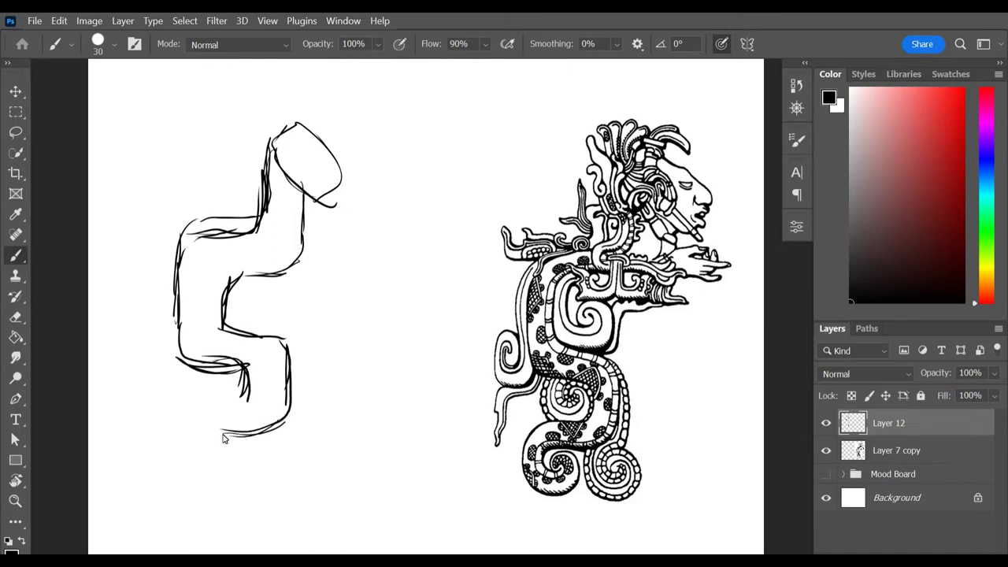
# Sketch the lower body curving into a spiral tail and reinforce its outline.
pyautogui.moveTo(289, 412)
pyautogui.mouseDown()
pyautogui.moveTo(194, 439)
pyautogui.moveTo(227, 459)
pyautogui.mouseUp()
pyautogui.moveTo(251, 402)
pyautogui.mouseDown()
pyautogui.moveTo(210, 402)
pyautogui.moveTo(242, 406)
pyautogui.moveTo(188, 421)
pyautogui.moveTo(204, 405)
pyautogui.moveTo(191, 470)
pyautogui.mouseUp()
pyautogui.moveTo(180, 436)
pyautogui.mouseDown()
pyautogui.moveTo(211, 493)
pyautogui.moveTo(184, 472)
pyautogui.mouseUp()
pyautogui.moveTo(205, 406); pyautogui.dragTo(175, 439)
pyautogui.moveTo(216, 402); pyautogui.dragTo(180, 437)
pyautogui.moveTo(186, 474); pyautogui.dragTo(246, 485)
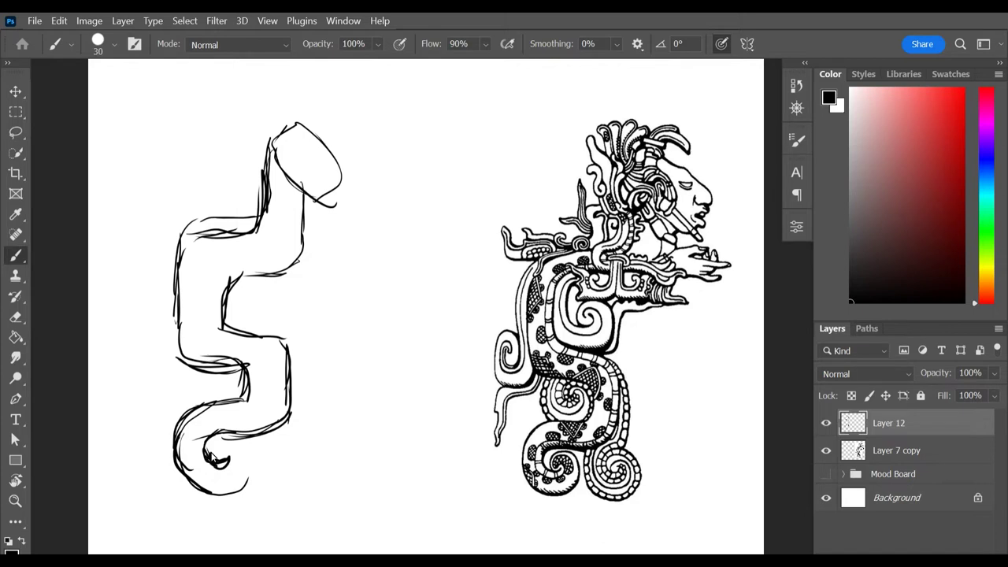
pyautogui.moveTo(244, 482); pyautogui.dragTo(240, 446)
pyautogui.moveTo(218, 465); pyautogui.dragTo(236, 493)
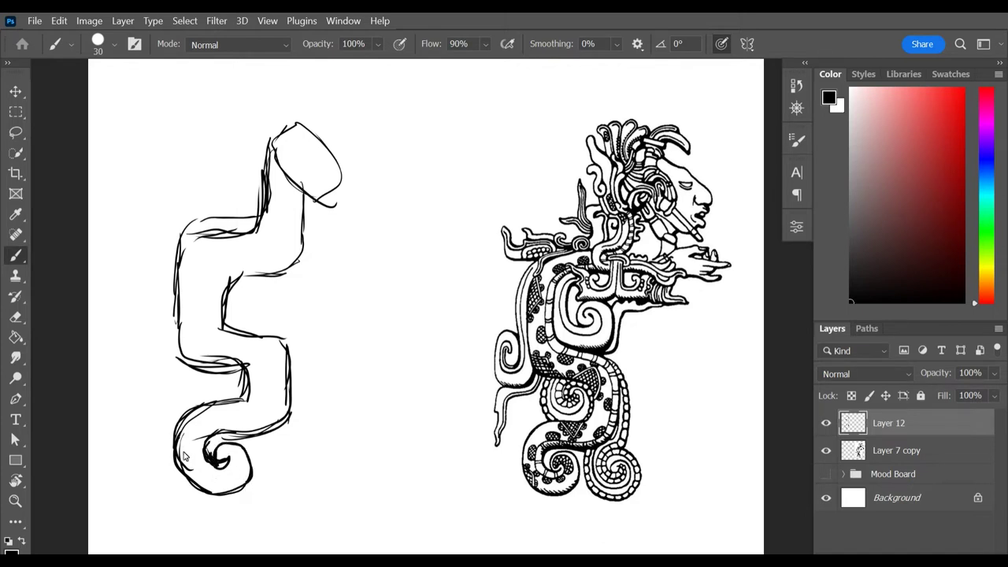
pyautogui.moveTo(234, 431); pyautogui.dragTo(209, 444)
pyautogui.moveTo(268, 431); pyautogui.dragTo(291, 400)
# Erase the doubled shoulder line and sketch a spiral inside the body's upper bend with a size 25 brush.
pyautogui.press('[')
pyautogui.press('e')
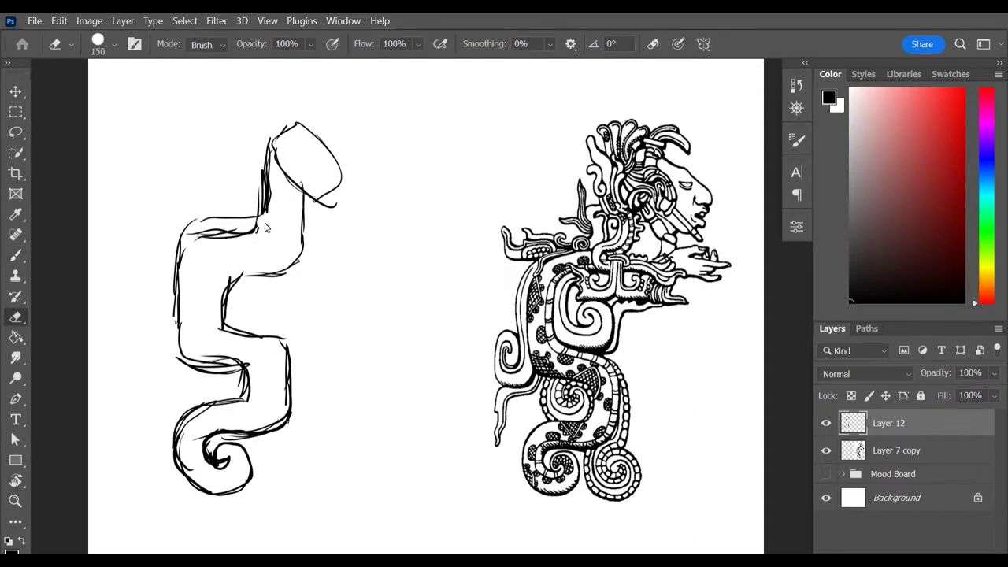
pyautogui.moveTo(204, 233); pyautogui.dragTo(265, 227)
pyautogui.press('b')
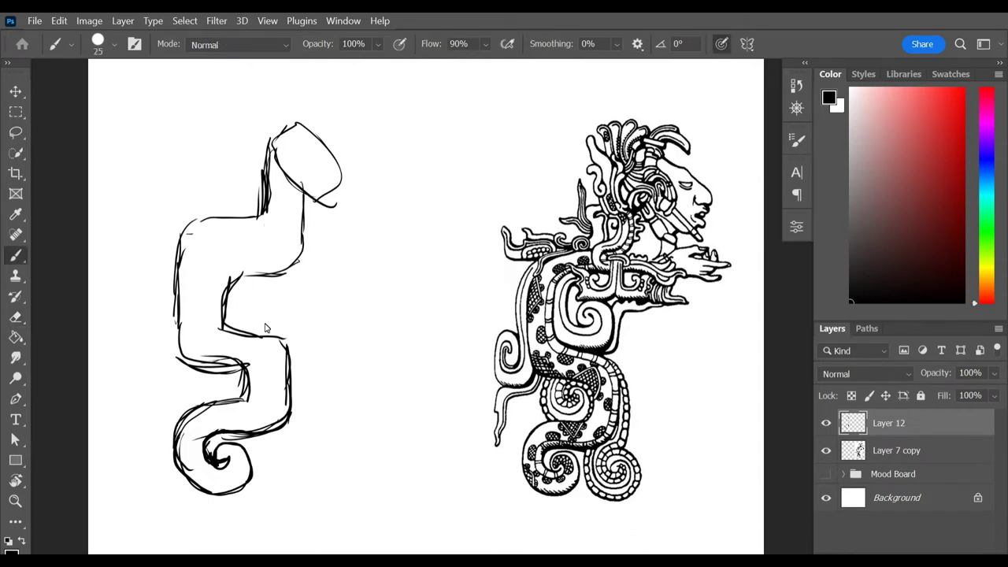
pyautogui.moveTo(274, 338)
pyautogui.mouseDown()
pyautogui.moveTo(264, 293)
pyautogui.moveTo(279, 326)
pyautogui.moveTo(225, 337)
pyautogui.moveTo(222, 286)
pyautogui.moveTo(273, 271)
pyautogui.mouseUp()
pyautogui.moveTo(225, 279)
pyautogui.mouseDown()
pyautogui.moveTo(270, 269)
pyautogui.moveTo(240, 271)
pyautogui.mouseUp()
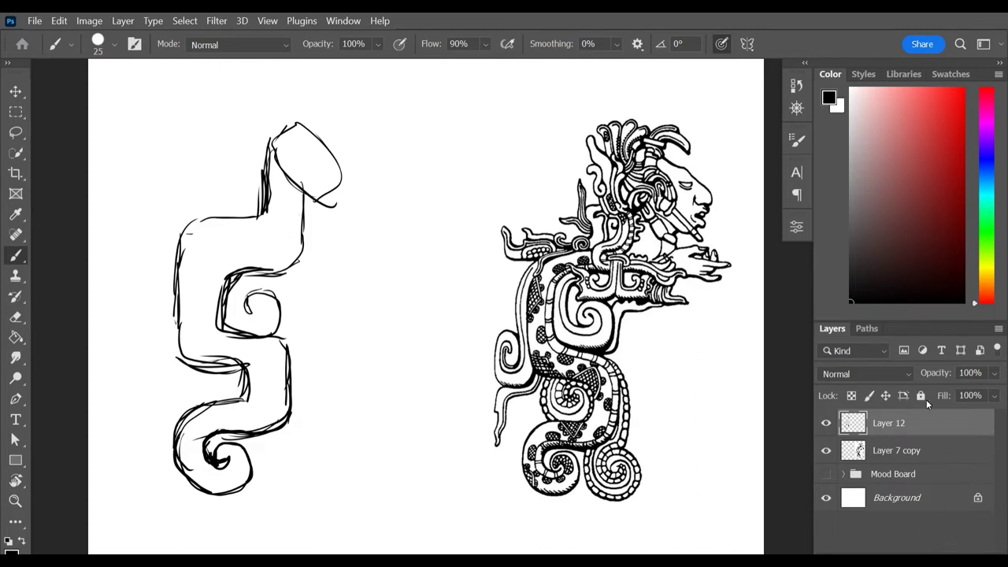
# Lower Layer 12's opacity to 18% and add a new layer above it for the line work.
pyautogui.click(940, 371)
pyautogui.write('45')
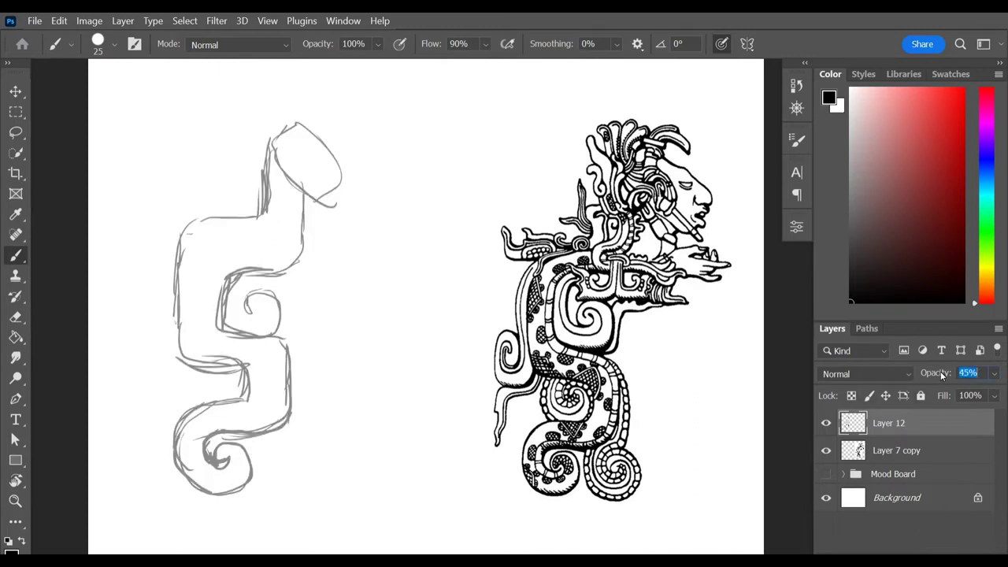
pyautogui.press('Return')
pyautogui.moveTo(938, 372); pyautogui.dragTo(941, 372)
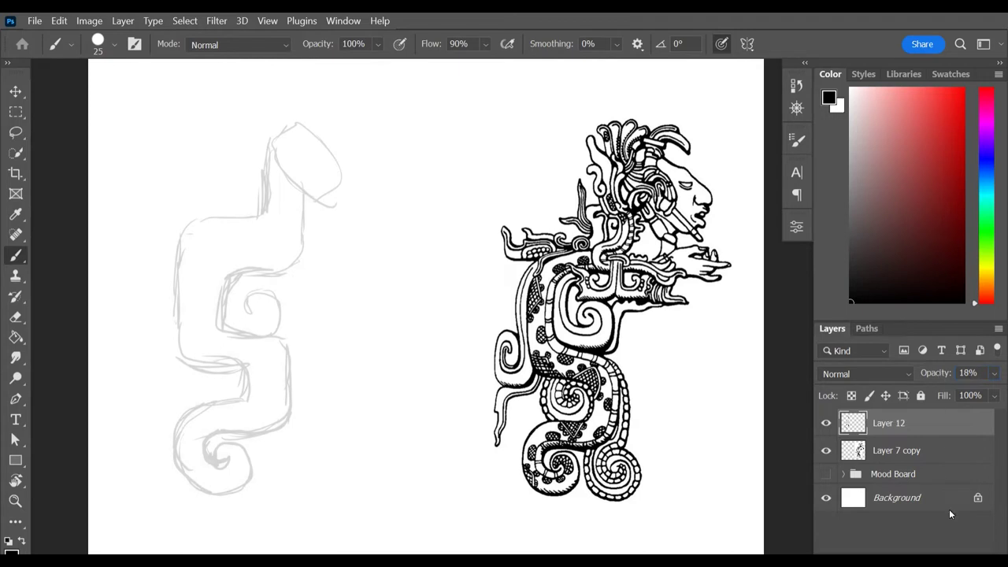
pyautogui.hotkey('ctrl', 'shift', 'alt', 'n')
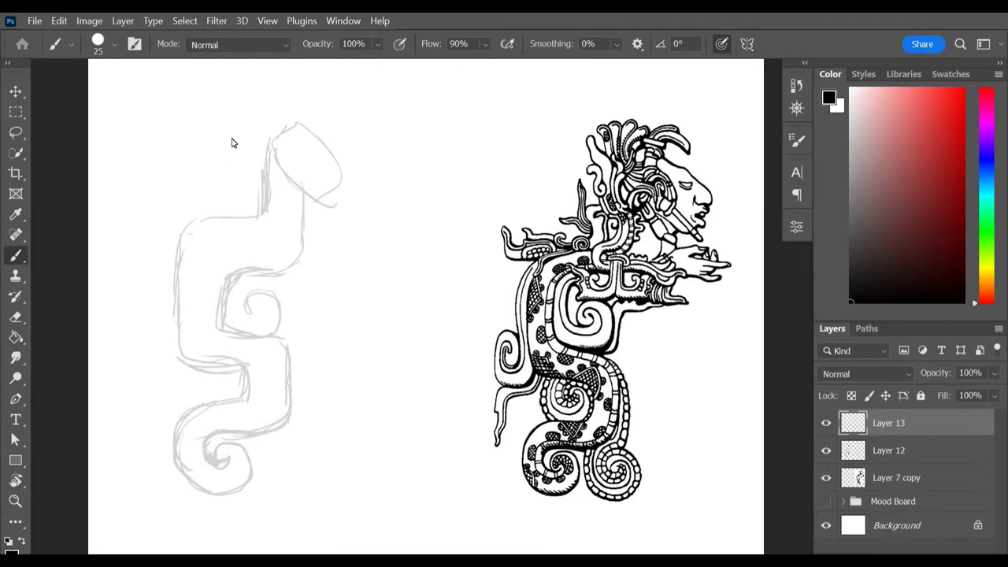
# Ink the face profile with forehead, nose and lips, plus the slanted bar across the cheek and the jaw line.
pyautogui.moveTo(306, 132)
pyautogui.mouseDown()
pyautogui.moveTo(339, 175)
pyautogui.moveTo(340, 189)
pyautogui.moveTo(324, 184)
pyautogui.mouseUp()
pyautogui.moveTo(335, 187); pyautogui.dragTo(329, 192)
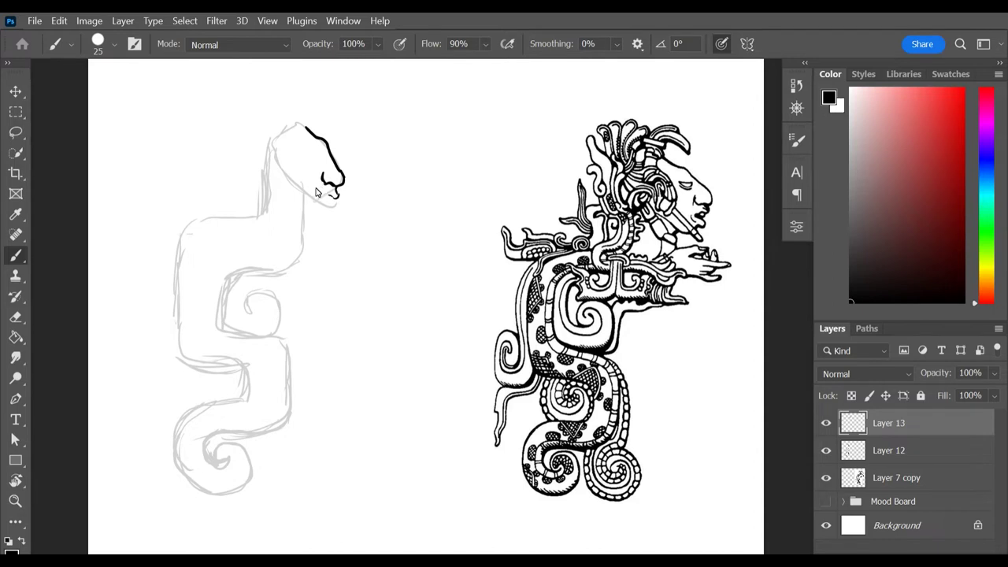
pyautogui.moveTo(328, 199)
pyautogui.mouseDown()
pyautogui.moveTo(317, 201)
pyautogui.moveTo(344, 209)
pyautogui.mouseUp()
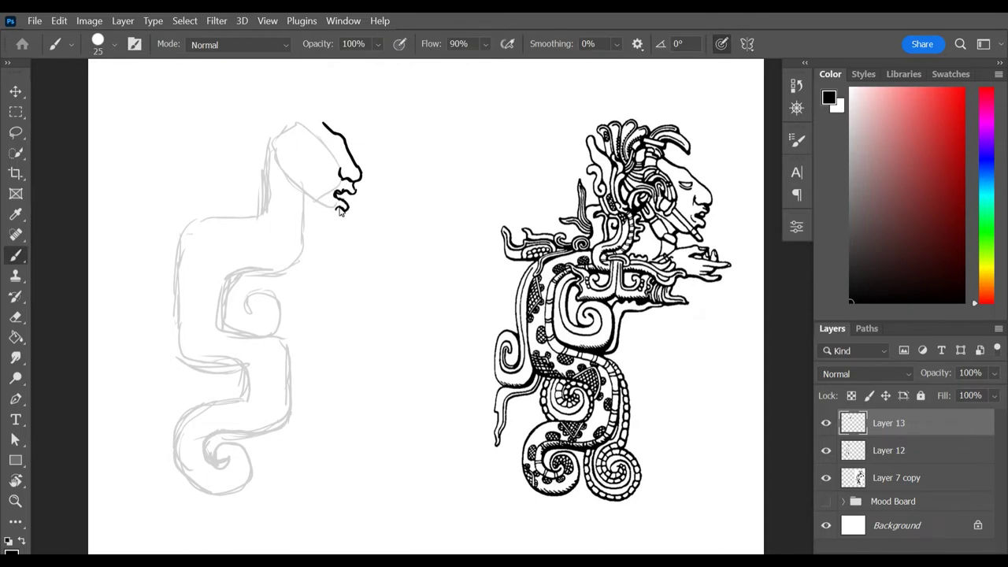
pyautogui.moveTo(342, 218); pyautogui.dragTo(310, 181)
pyautogui.keyDown('shift'); pyautogui.click(338, 225); pyautogui.keyUp('shift')
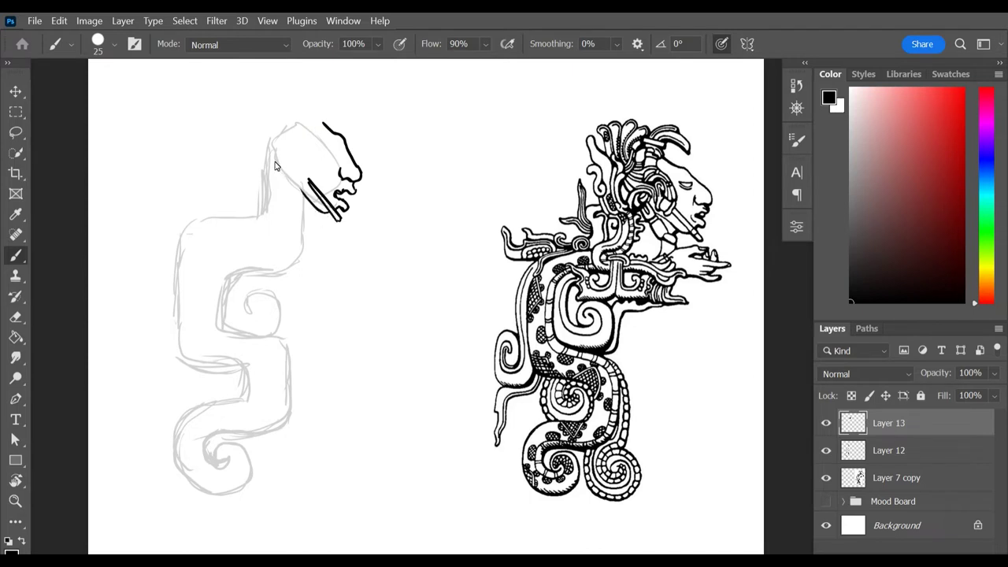
pyautogui.moveTo(306, 210); pyautogui.dragTo(311, 205)
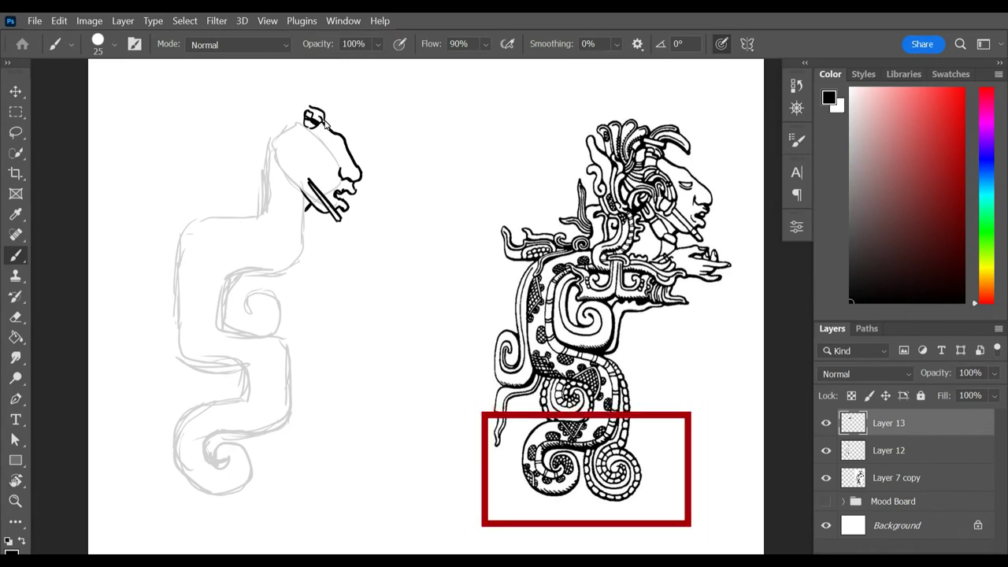
pyautogui.moveTo(312, 114); pyautogui.dragTo(318, 117)
pyautogui.hotkey('ctrl', 'z')
pyautogui.hotkey('ctrl', 'z')
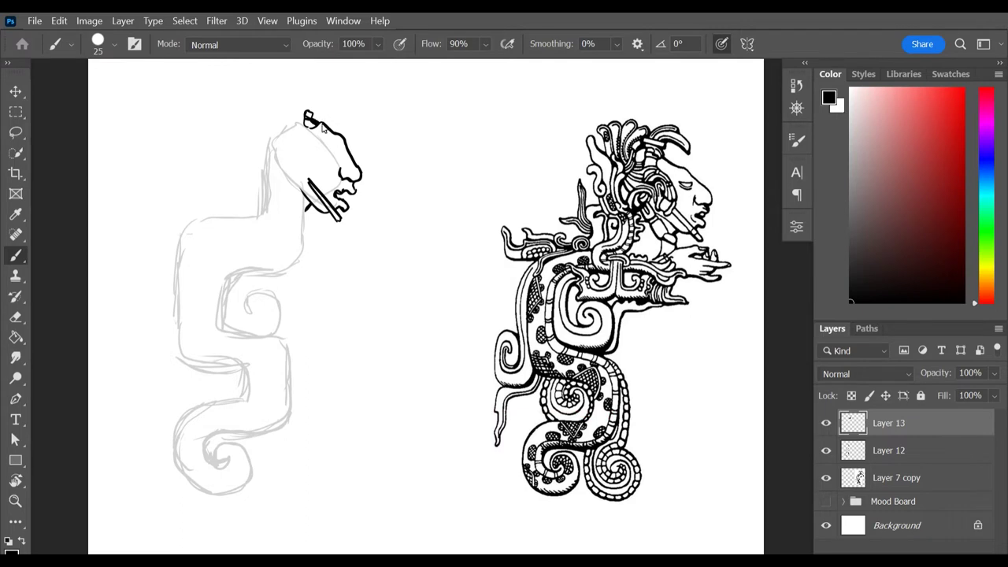
pyautogui.hotkey('ctrl', 'z')
# Ink the headdress knot above the forehead and the feathers sweeping forward from it.
pyautogui.moveTo(322, 123); pyautogui.dragTo(313, 115)
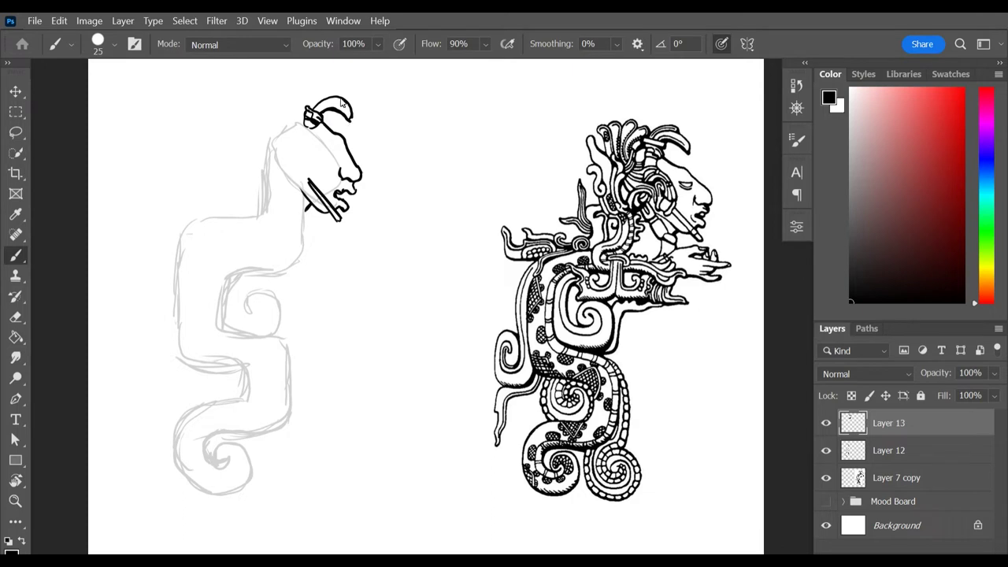
pyautogui.moveTo(315, 118); pyautogui.dragTo(349, 117)
pyautogui.moveTo(313, 111); pyautogui.dragTo(336, 98)
pyautogui.hotkey('ctrl', 'z')
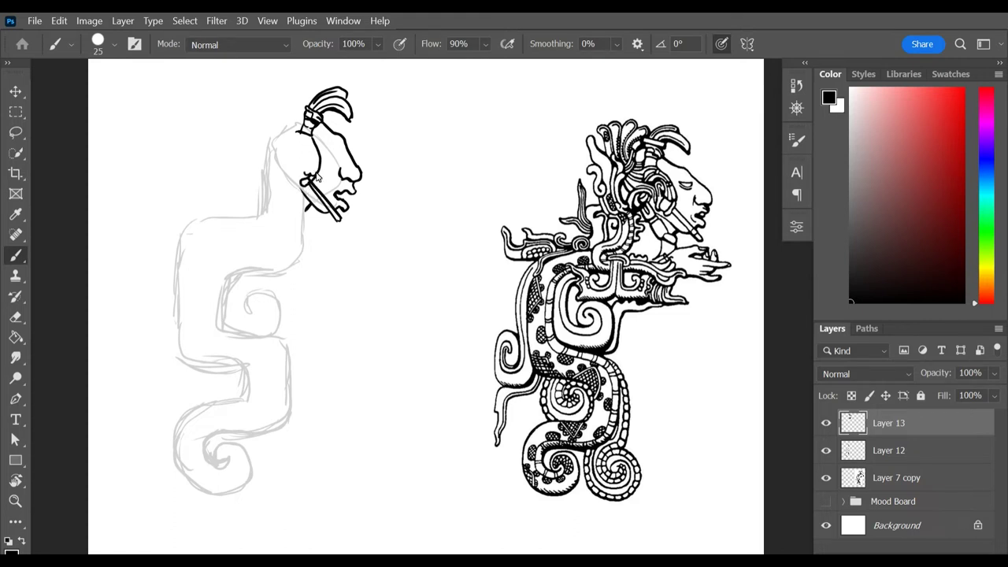
# Ink the headband below the knot and the round, layered ear ornament beside the cheek.
pyautogui.moveTo(305, 150); pyautogui.dragTo(307, 167)
pyautogui.moveTo(306, 165); pyautogui.dragTo(301, 174)
pyautogui.moveTo(304, 111); pyautogui.dragTo(298, 124)
pyautogui.moveTo(290, 130)
pyautogui.mouseDown()
pyautogui.moveTo(310, 135)
pyautogui.moveTo(316, 172)
pyautogui.mouseUp()
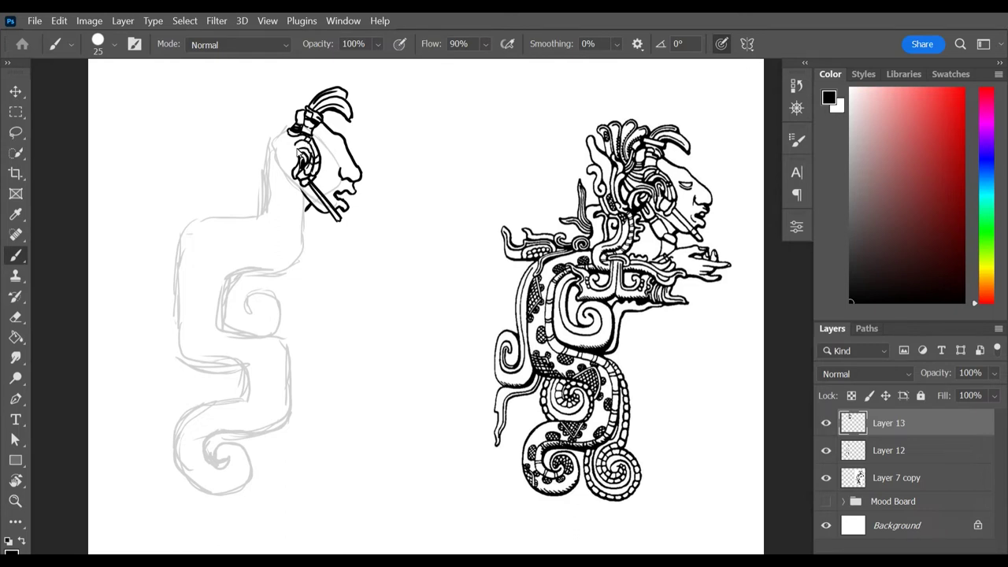
pyautogui.moveTo(294, 145)
pyautogui.mouseDown()
pyautogui.moveTo(308, 145)
pyautogui.moveTo(292, 148)
pyautogui.moveTo(295, 172)
pyautogui.mouseUp()
# Ink the curled strands behind the ear ornament at the back of the head.
pyautogui.moveTo(291, 131); pyautogui.dragTo(273, 162)
pyautogui.moveTo(285, 128)
pyautogui.mouseDown()
pyautogui.moveTo(293, 102)
pyautogui.moveTo(326, 92)
pyautogui.moveTo(282, 121)
pyautogui.moveTo(276, 147)
pyautogui.mouseUp()
pyautogui.hotkey('ctrl', 'z')
pyautogui.moveTo(277, 133)
pyautogui.mouseDown()
pyautogui.moveTo(271, 158)
pyautogui.moveTo(276, 172)
pyautogui.moveTo(284, 167)
pyautogui.mouseUp()
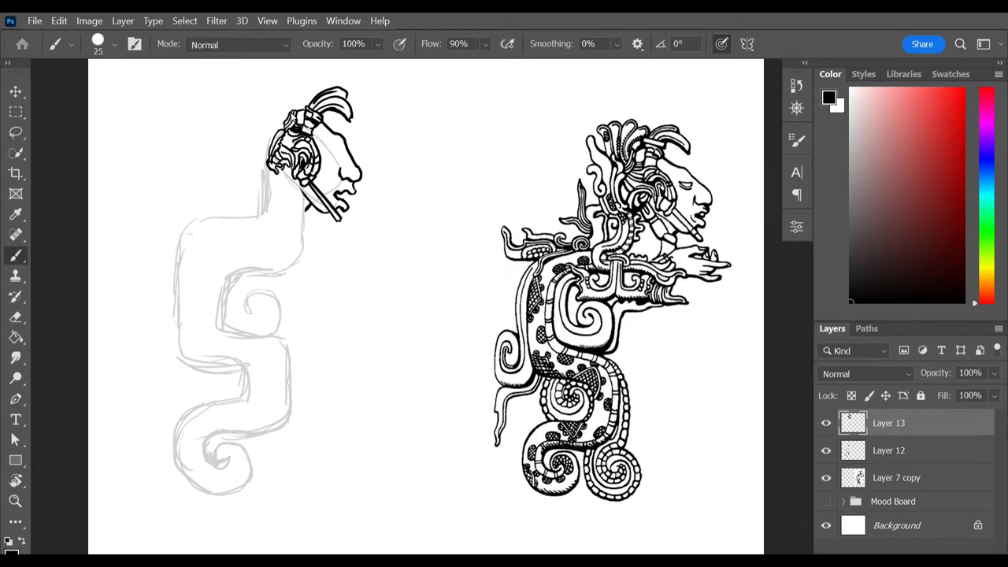
pyautogui.hotkey('ctrl', 'z')
# Ink the upright rounded plumes fanning out from the top of the headdress.
pyautogui.moveTo(293, 108); pyautogui.dragTo(318, 87)
pyautogui.moveTo(329, 63); pyautogui.dragTo(333, 87)
pyautogui.moveTo(295, 129); pyautogui.dragTo(321, 114)
pyautogui.moveTo(302, 129)
pyautogui.mouseDown()
pyautogui.moveTo(317, 103)
pyautogui.moveTo(303, 104)
pyautogui.mouseUp()
pyautogui.moveTo(283, 125); pyautogui.dragTo(303, 98)
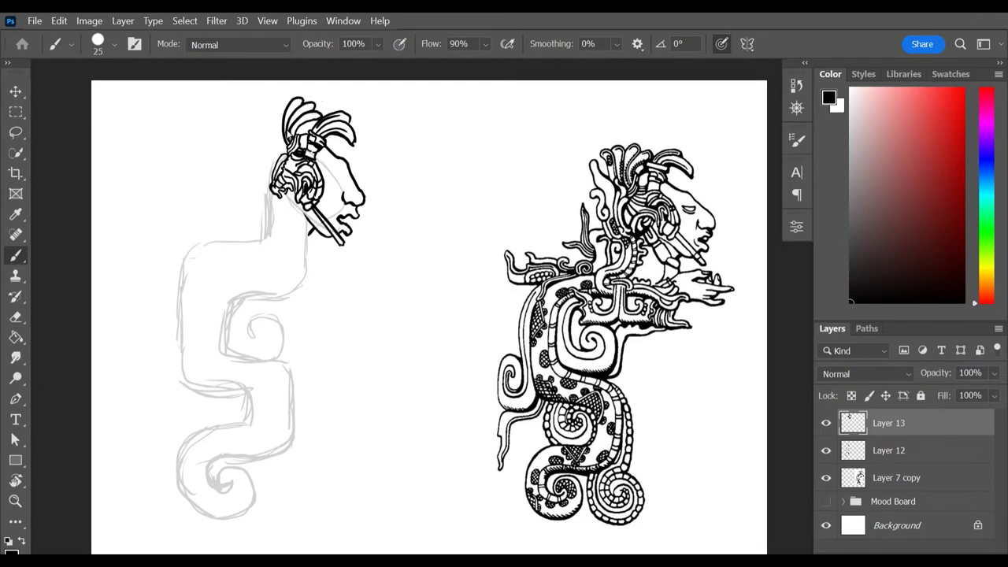
# Ink the rearmost curled plume rising from the back of the headdress.
pyautogui.moveTo(271, 191); pyautogui.dragTo(279, 145)
pyautogui.moveTo(281, 162)
pyautogui.mouseDown()
pyautogui.moveTo(285, 132)
pyautogui.moveTo(272, 103)
pyautogui.mouseUp()
pyautogui.moveTo(273, 101); pyautogui.dragTo(283, 112)
pyautogui.hotkey('ctrl', 'z')
pyautogui.hotkey('ctrl', 'z')
pyautogui.press('e')
pyautogui.press('b')
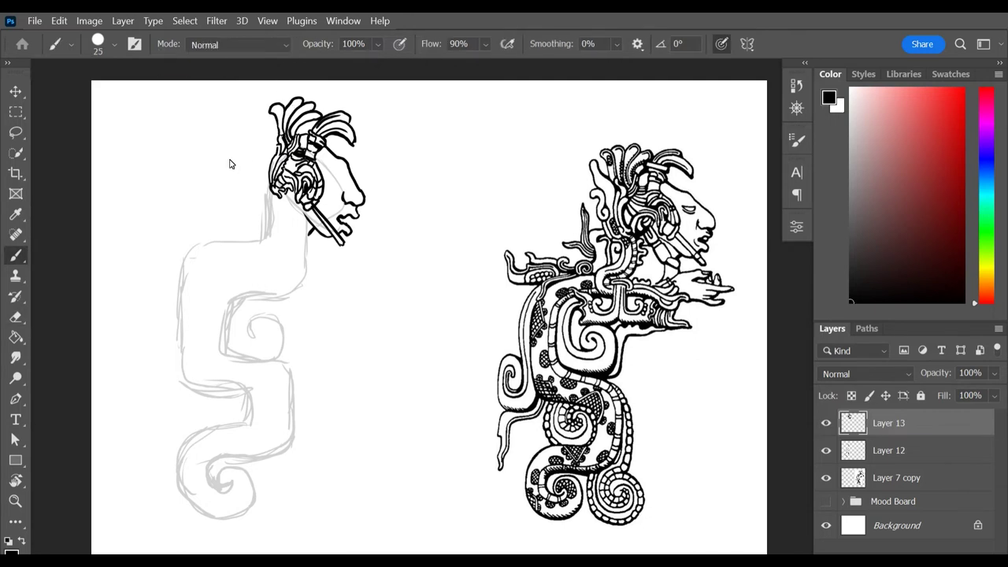
# Ink the long wavy plume and the hooked curl hanging down behind the head.
pyautogui.moveTo(277, 147); pyautogui.dragTo(266, 123)
pyautogui.moveTo(267, 125)
pyautogui.mouseDown()
pyautogui.moveTo(262, 158)
pyautogui.moveTo(275, 199)
pyautogui.moveTo(263, 141)
pyautogui.moveTo(281, 199)
pyautogui.mouseUp()
pyautogui.hotkey('ctrl', 'z')
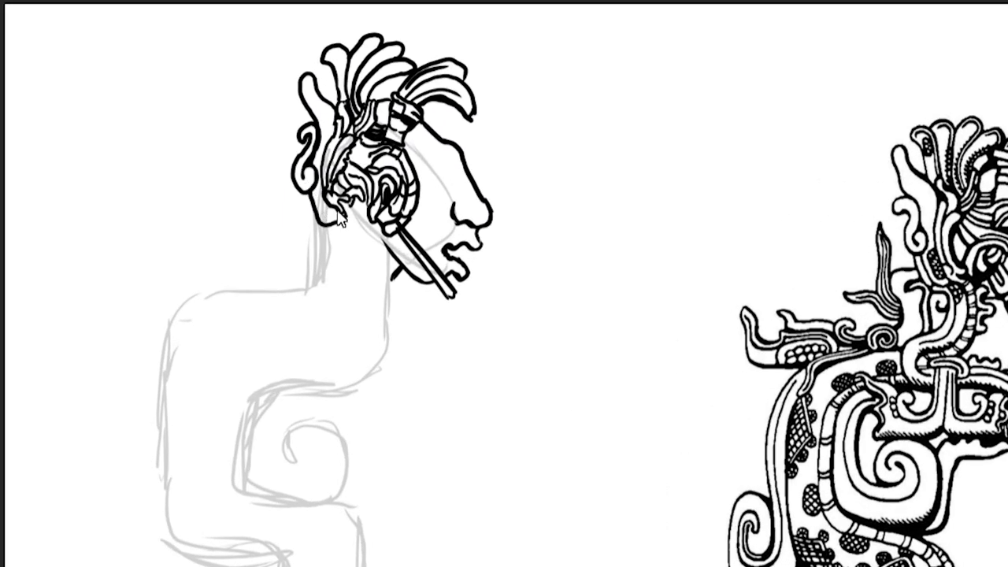
pyautogui.moveTo(307, 197); pyautogui.dragTo(318, 229)
# Ink the lower edge of the head ornament and the curved neck bands leading down to the scrolled chest ornament.
pyautogui.moveTo(365, 190); pyautogui.dragTo(358, 209)
pyautogui.moveTo(366, 214)
pyautogui.mouseDown()
pyautogui.moveTo(342, 224)
pyautogui.moveTo(364, 219)
pyautogui.mouseUp()
pyautogui.moveTo(345, 228)
pyautogui.mouseDown()
pyautogui.moveTo(340, 272)
pyautogui.moveTo(305, 295)
pyautogui.moveTo(321, 305)
pyautogui.moveTo(322, 296)
pyautogui.mouseUp()
pyautogui.hotkey('ctrl', 'z')
pyautogui.hotkey('ctrl', 'z')
pyautogui.moveTo(306, 277)
pyautogui.mouseDown()
pyautogui.moveTo(346, 271)
pyautogui.moveTo(331, 228)
pyautogui.mouseUp()
pyautogui.moveTo(306, 275)
pyautogui.mouseDown()
pyautogui.moveTo(311, 233)
pyautogui.moveTo(332, 241)
pyautogui.moveTo(331, 227)
pyautogui.mouseUp()
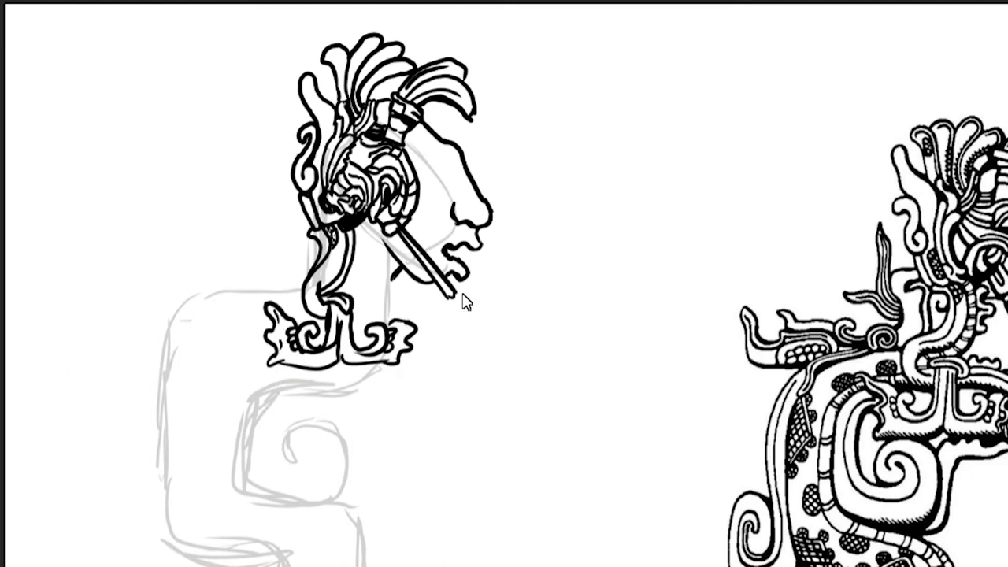
# Ink the tapering band reaching forward from the scrolled chest ornament and rework the rounded curve at the back of the neck.
pyautogui.moveTo(353, 309)
pyautogui.mouseDown()
pyautogui.moveTo(442, 316)
pyautogui.moveTo(414, 345)
pyautogui.mouseUp()
pyautogui.moveTo(402, 315); pyautogui.dragTo(455, 323)
pyautogui.hotkey('ctrl', 'z')
pyautogui.moveTo(353, 317)
pyautogui.mouseDown()
pyautogui.moveTo(447, 326)
pyautogui.moveTo(417, 340)
pyautogui.mouseUp()
pyautogui.moveTo(320, 250); pyautogui.dragTo(304, 285)
pyautogui.moveTo(305, 313)
pyautogui.mouseDown()
pyautogui.moveTo(308, 281)
pyautogui.moveTo(323, 317)
pyautogui.mouseUp()
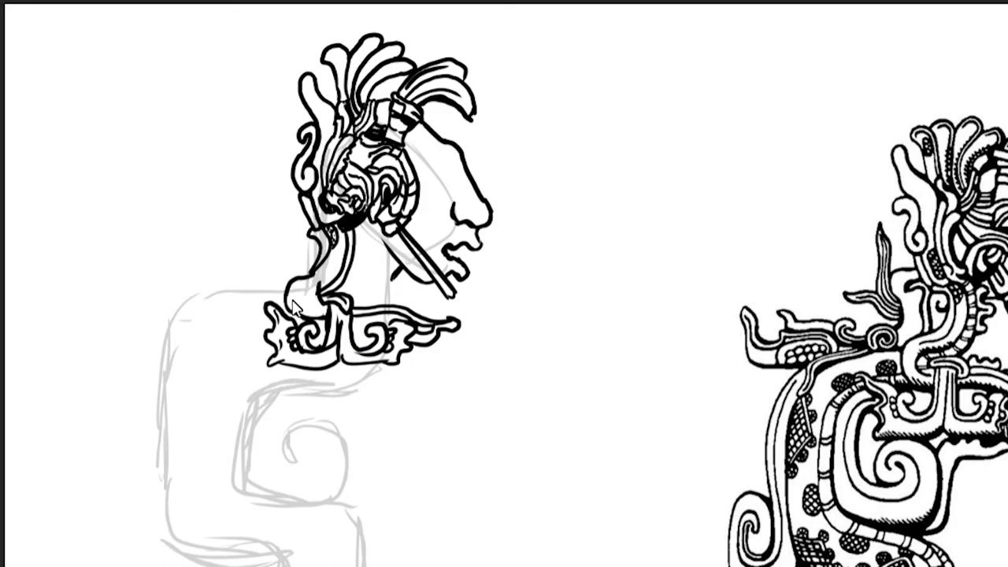
# Ink the serpent's S-curved body down to the spiral tail, including the inner line that forms the belly band.
pyautogui.moveTo(301, 237)
pyautogui.mouseDown()
pyautogui.moveTo(300, 276)
pyautogui.moveTo(311, 256)
pyautogui.moveTo(291, 278)
pyautogui.moveTo(309, 235)
pyautogui.moveTo(265, 281)
pyautogui.moveTo(197, 297)
pyautogui.moveTo(178, 326)
pyautogui.moveTo(176, 482)
pyautogui.moveTo(273, 516)
pyautogui.moveTo(174, 471)
pyautogui.mouseUp()
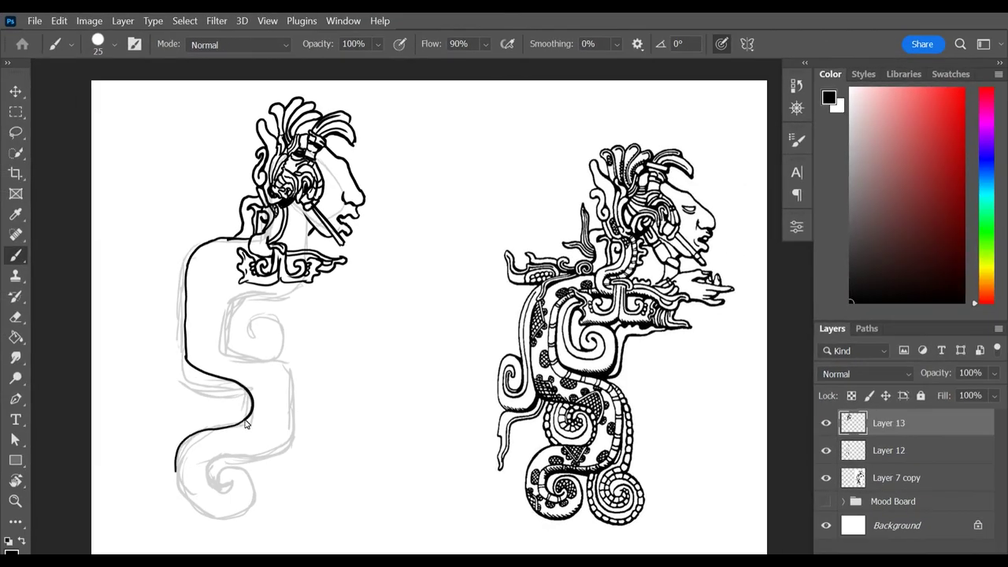
pyautogui.hotkey('ctrl', 'z')
pyautogui.moveTo(246, 421)
pyautogui.mouseDown()
pyautogui.moveTo(227, 514)
pyautogui.moveTo(221, 470)
pyautogui.moveTo(231, 486)
pyautogui.moveTo(217, 461)
pyautogui.moveTo(292, 396)
pyautogui.mouseUp()
pyautogui.moveTo(291, 396); pyautogui.dragTo(249, 358)
pyautogui.hotkey('ctrl', 'z')
pyautogui.moveTo(290, 386)
pyautogui.mouseDown()
pyautogui.moveTo(224, 322)
pyautogui.moveTo(217, 277)
pyautogui.moveTo(228, 271)
pyautogui.mouseUp()
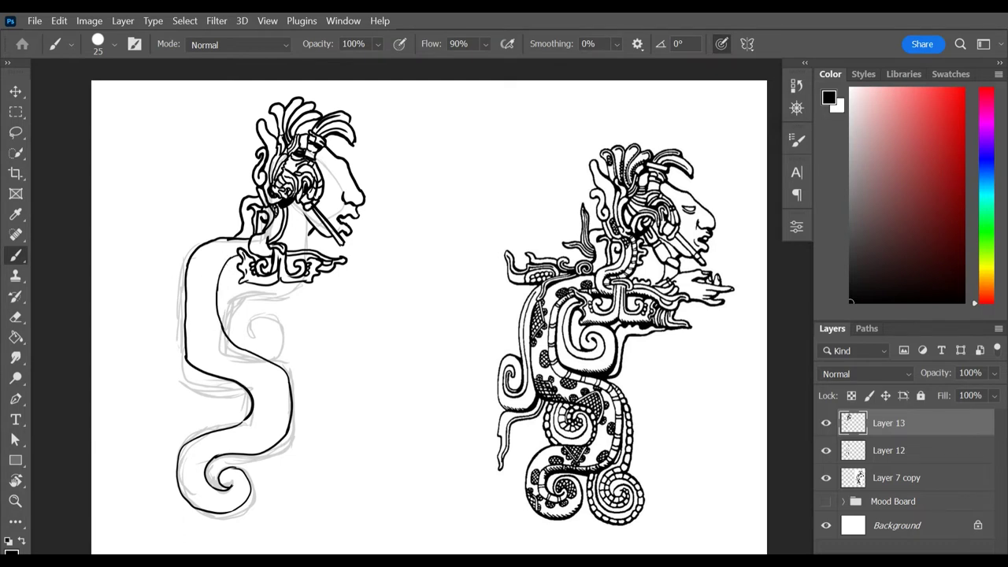
pyautogui.moveTo(244, 250)
pyautogui.mouseDown()
pyautogui.moveTo(211, 311)
pyautogui.moveTo(272, 379)
pyautogui.moveTo(264, 442)
pyautogui.moveTo(199, 464)
pyautogui.moveTo(197, 476)
pyautogui.moveTo(208, 500)
pyautogui.moveTo(237, 486)
pyautogui.mouseUp()
pyautogui.hotkey('ctrl', 'z')
# Refine the upper back outline and the top of the belly band, alternating between the Eraser and Brush tools.
pyautogui.press('e')
pyautogui.press('b')
pyautogui.press('e')
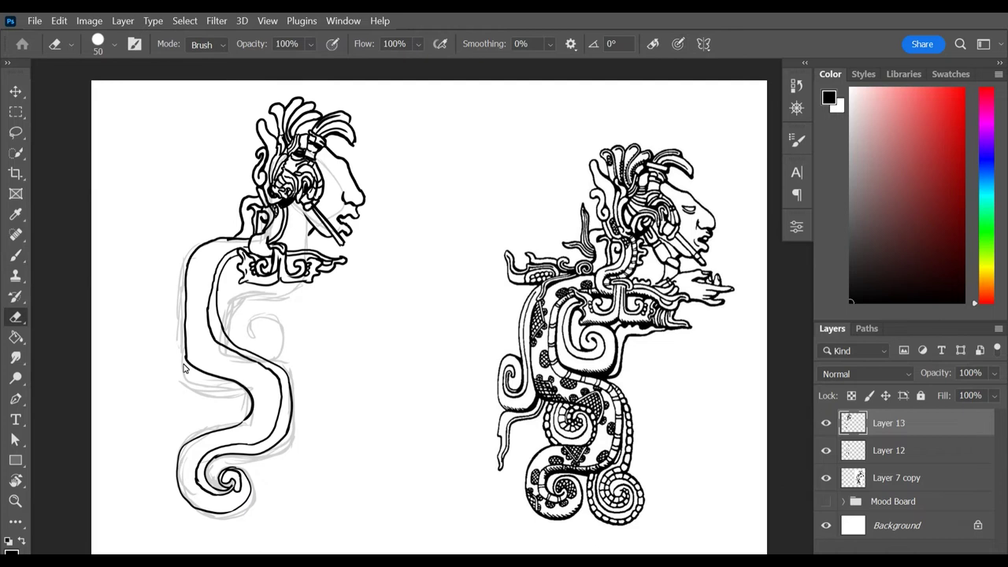
pyautogui.press('b')
pyautogui.press('e')
pyautogui.moveTo(188, 273); pyautogui.dragTo(188, 361)
pyautogui.press('b')
pyautogui.press('e')
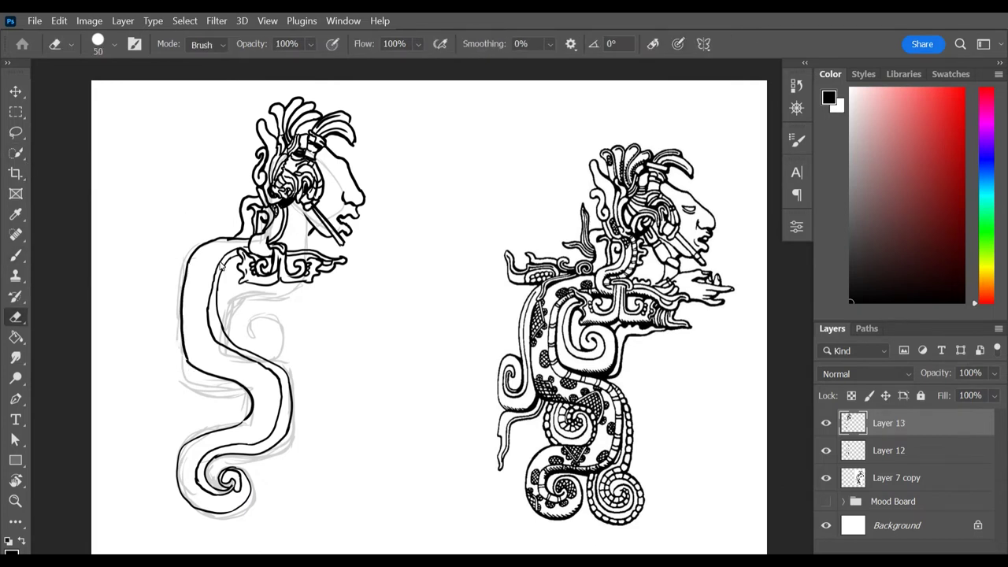
pyautogui.press('b')
pyautogui.moveTo(219, 259)
pyautogui.mouseDown()
pyautogui.moveTo(208, 318)
pyautogui.moveTo(221, 265)
pyautogui.mouseUp()
# Ink the closed eye and mouth crease on the face, plus the neck ornament and plumes above the chest band.
pyautogui.moveTo(328, 173); pyautogui.dragTo(340, 181)
pyautogui.moveTo(333, 216); pyautogui.dragTo(337, 224)
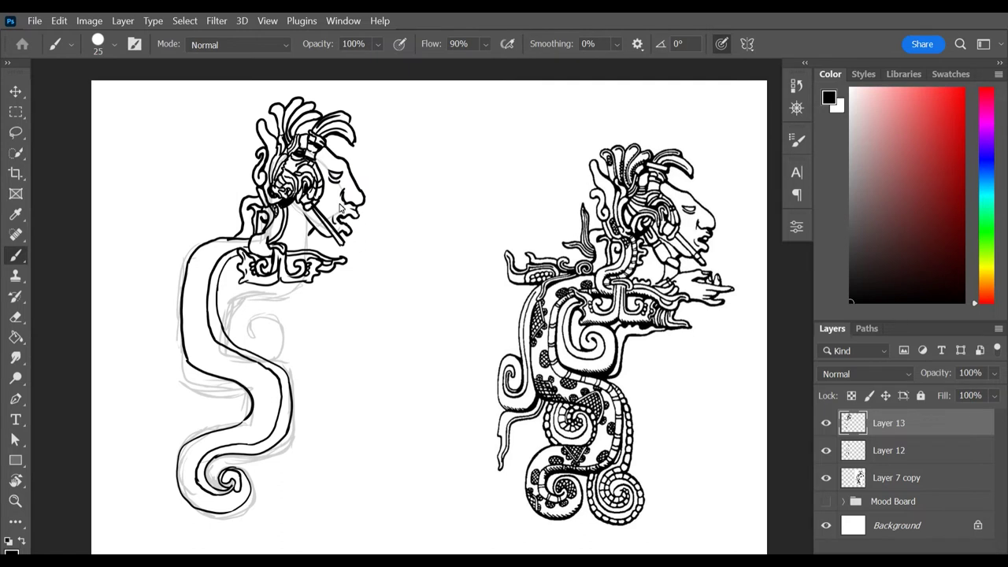
pyautogui.moveTo(316, 256)
pyautogui.mouseDown()
pyautogui.moveTo(336, 251)
pyautogui.moveTo(289, 226)
pyautogui.moveTo(302, 230)
pyautogui.moveTo(296, 206)
pyautogui.mouseUp()
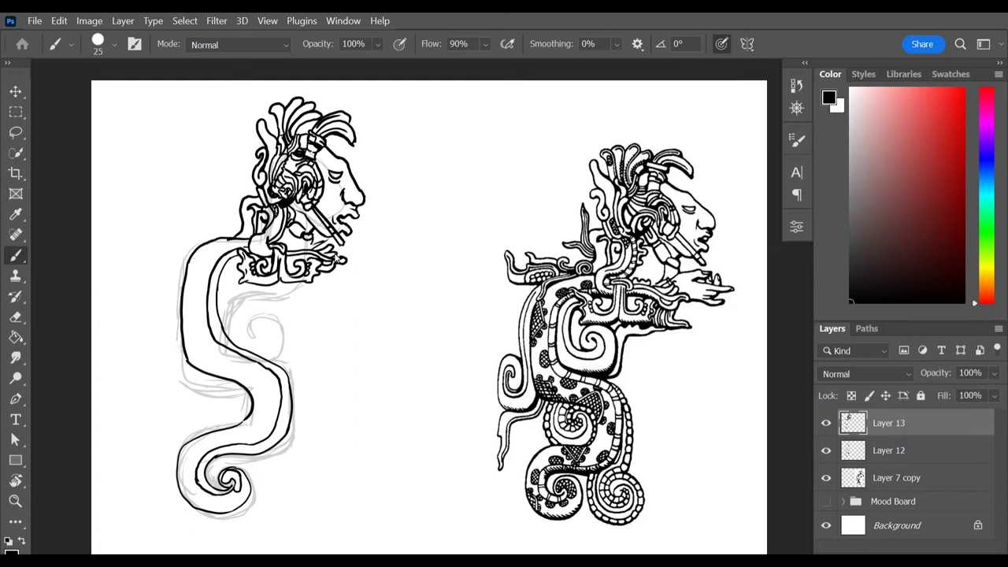
# Try to ink the outstretched hand in front of the chest ornament.
pyautogui.moveTo(345, 246); pyautogui.dragTo(372, 245)
pyautogui.moveTo(372, 248)
pyautogui.mouseDown()
pyautogui.moveTo(355, 253)
pyautogui.moveTo(396, 261)
pyautogui.moveTo(357, 262)
pyautogui.moveTo(374, 276)
pyautogui.moveTo(362, 269)
pyautogui.mouseUp()
pyautogui.hotkey('ctrl', 'z')
pyautogui.hotkey('ctrl', 'z')
pyautogui.hotkey('ctrl', 'z')
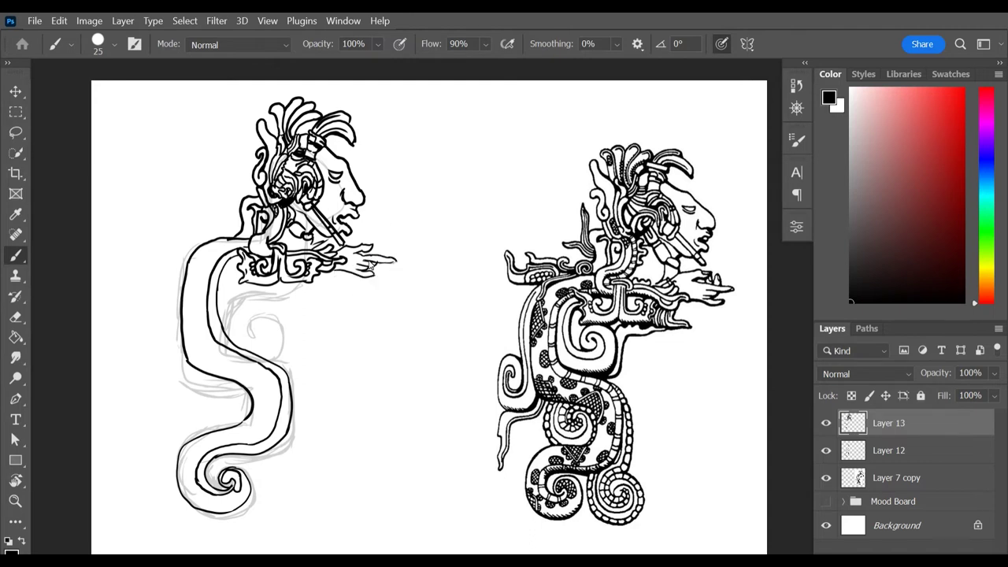
# Shift the reference drawing closer to the inked figure and start inking the upper fingers of the outstretched hand on Layer 13.
pyautogui.press('v')
pyautogui.moveTo(643, 348); pyautogui.dragTo(516, 328)
pyautogui.click(888, 422)
pyautogui.press('b')
pyautogui.moveTo(325, 238)
pyautogui.mouseDown()
pyautogui.moveTo(394, 240)
pyautogui.moveTo(379, 240)
pyautogui.mouseUp()
pyautogui.moveTo(536, 288); pyautogui.dragTo(345, 303)
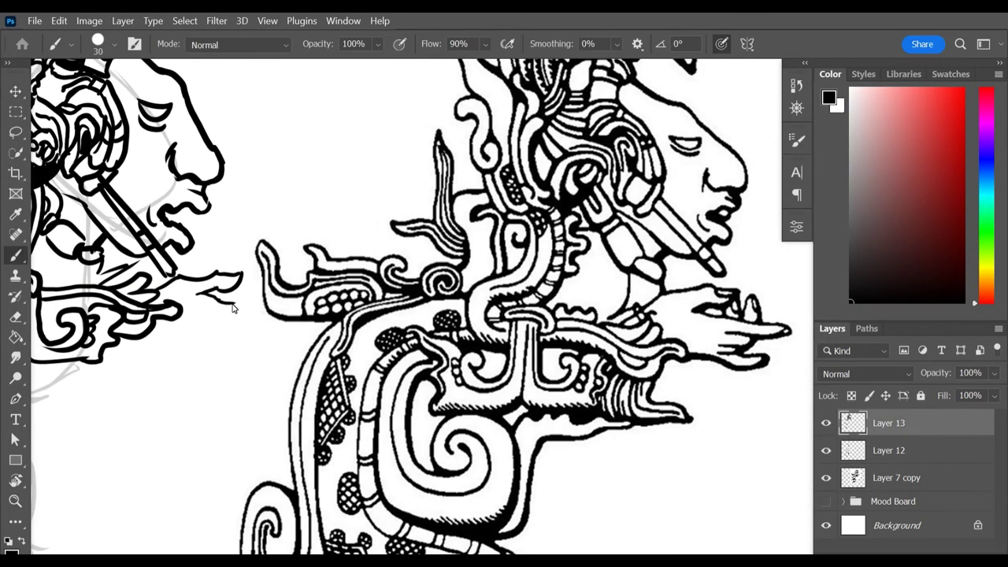
pyautogui.moveTo(276, 317); pyautogui.dragTo(212, 308)
pyautogui.hotkey('ctrl', 'z')
# Overlay the reference hand on the inked figure and trace the pointing finger and lower fingers on Layer 13.
pyautogui.press('v')
pyautogui.moveTo(629, 284); pyautogui.dragTo(133, 267)
pyautogui.press('b')
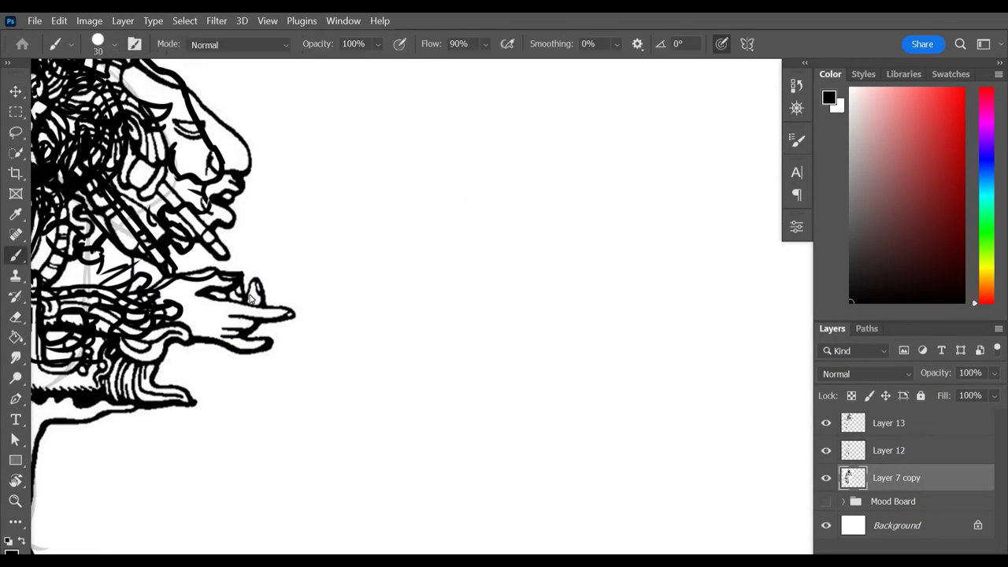
pyautogui.click(888, 423)
pyautogui.moveTo(214, 301)
pyautogui.mouseDown()
pyautogui.moveTo(258, 306)
pyautogui.moveTo(244, 331)
pyautogui.moveTo(224, 337)
pyautogui.mouseUp()
pyautogui.hotkey('alt', '[')
pyautogui.hotkey('alt', '[')
pyautogui.hotkey('ctrl', '0')
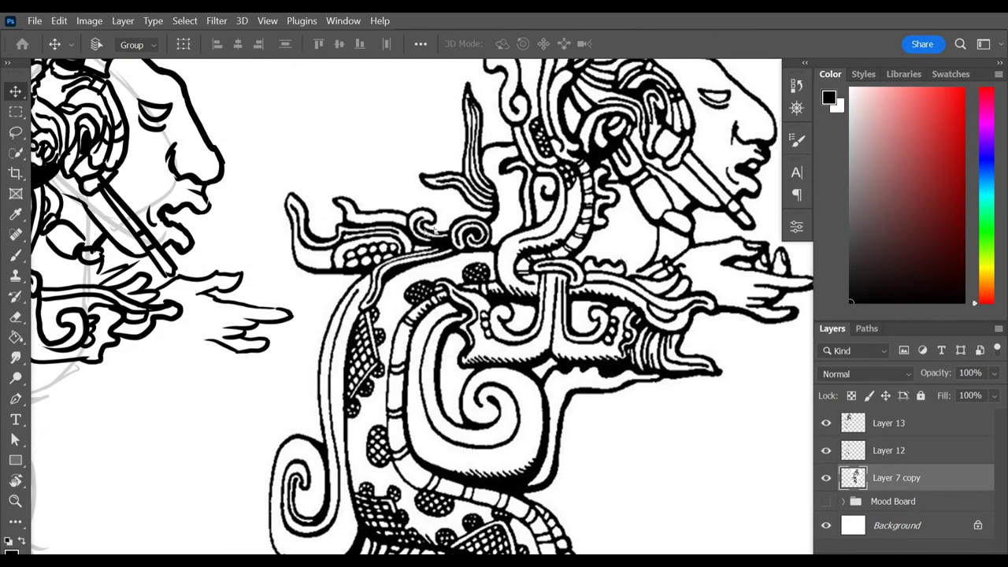
# Ink the raised fingers and the flared lower cuff beneath the hand with a size 20 brush.
pyautogui.press('[')
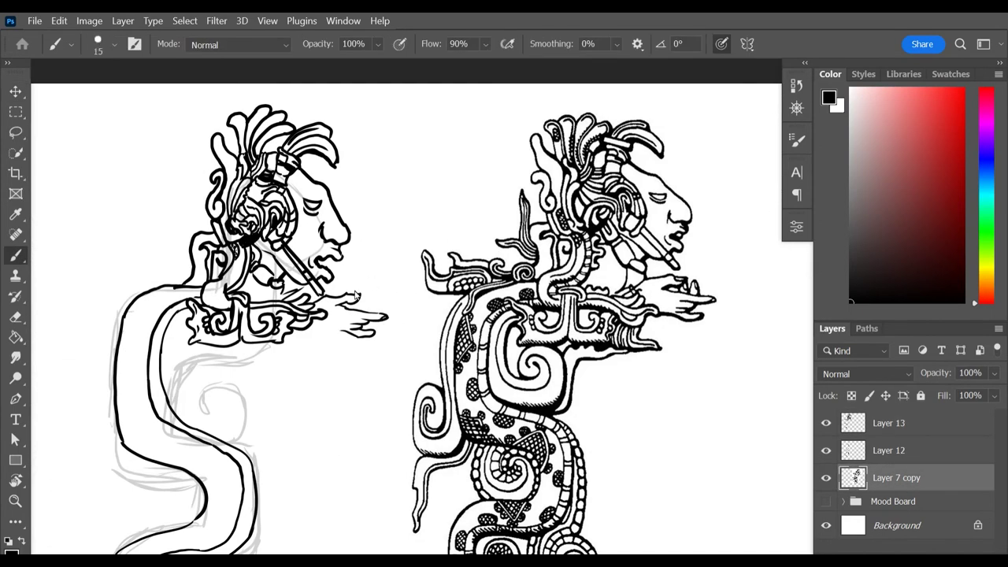
pyautogui.press(']')
pyautogui.moveTo(311, 328)
pyautogui.mouseDown()
pyautogui.moveTo(365, 322)
pyautogui.moveTo(334, 351)
pyautogui.moveTo(293, 339)
pyautogui.moveTo(289, 349)
pyautogui.moveTo(296, 331)
pyautogui.mouseUp()
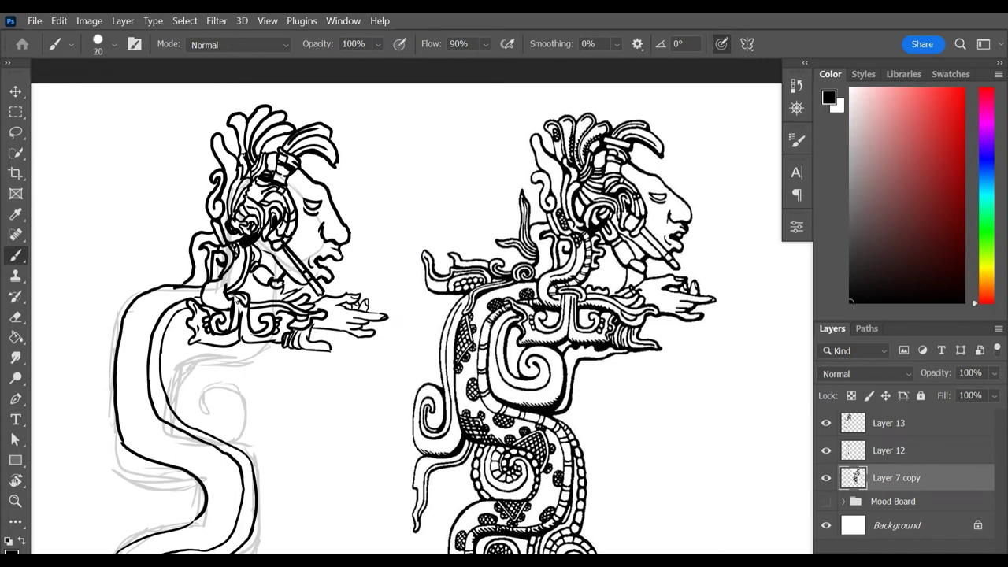
# Ink the large rounded scroll below the chest ornament, with its spiral curling inward.
pyautogui.moveTo(191, 315)
pyautogui.mouseDown()
pyautogui.moveTo(169, 347)
pyautogui.moveTo(221, 395)
pyautogui.moveTo(230, 429)
pyautogui.moveTo(193, 366)
pyautogui.moveTo(215, 371)
pyautogui.mouseUp()
pyautogui.hotkey('ctrl', 'z')
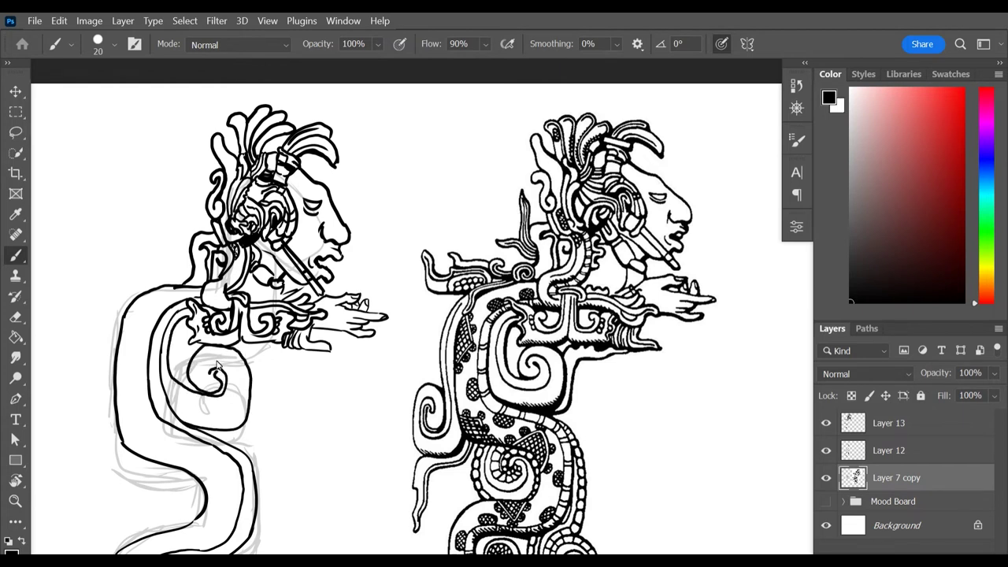
pyautogui.hotkey('ctrl', 'z')
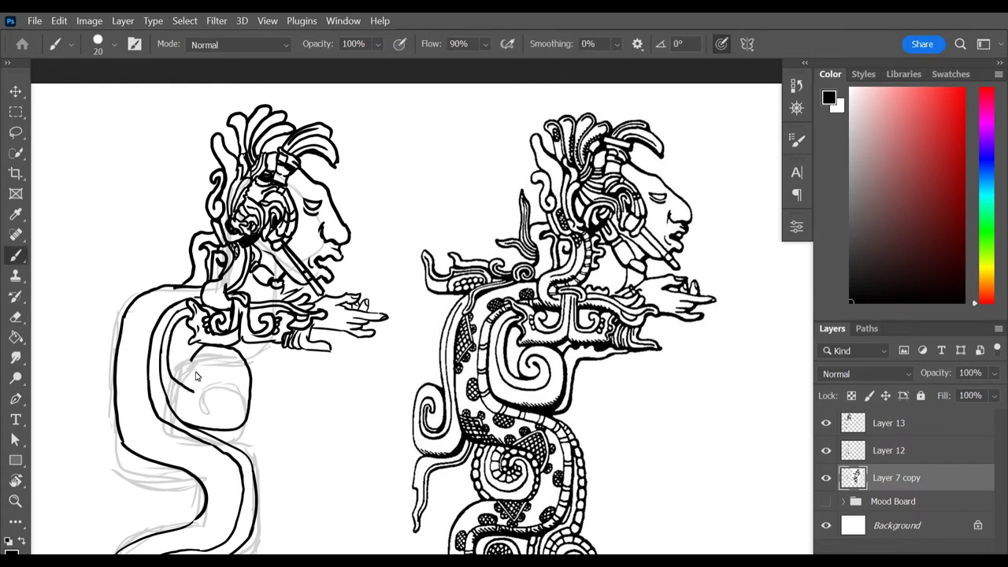
pyautogui.moveTo(196, 376); pyautogui.dragTo(211, 363)
pyautogui.hotkey('ctrl', 'z')
pyautogui.moveTo(191, 371)
pyautogui.mouseDown()
pyautogui.moveTo(205, 367)
pyautogui.moveTo(213, 379)
pyautogui.moveTo(188, 374)
pyautogui.moveTo(208, 397)
pyautogui.moveTo(226, 370)
pyautogui.mouseUp()
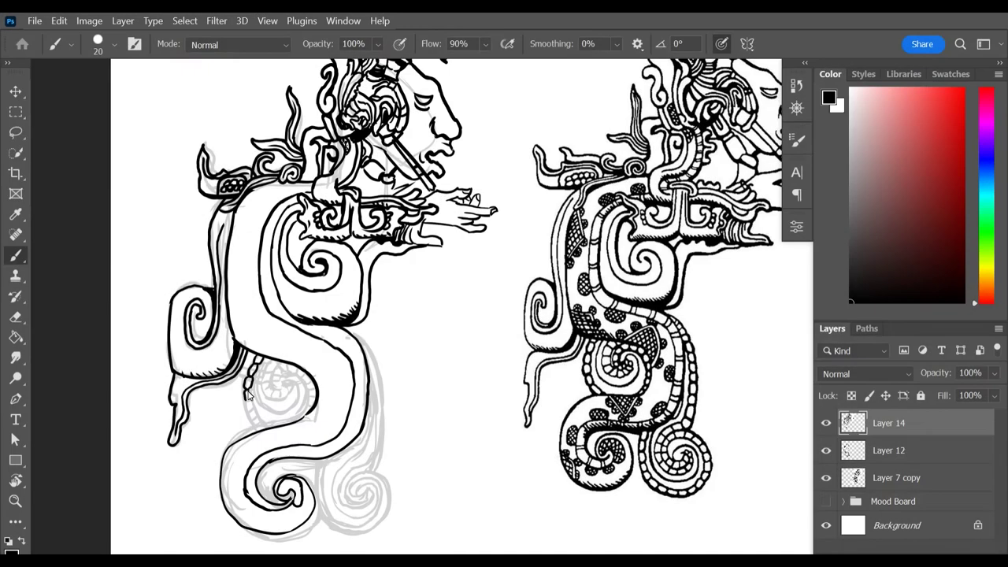
# Ink the segmented coil behind the body's middle bend and the segmented strand running down to the second lower coil.
pyautogui.moveTo(250, 389)
pyautogui.mouseDown()
pyautogui.moveTo(264, 431)
pyautogui.moveTo(316, 411)
pyautogui.moveTo(307, 364)
pyautogui.moveTo(282, 361)
pyautogui.moveTo(279, 392)
pyautogui.moveTo(290, 387)
pyautogui.moveTo(270, 386)
pyautogui.moveTo(272, 365)
pyautogui.moveTo(300, 397)
pyautogui.moveTo(284, 377)
pyautogui.mouseUp()
pyautogui.hotkey('ctrl', 'z')
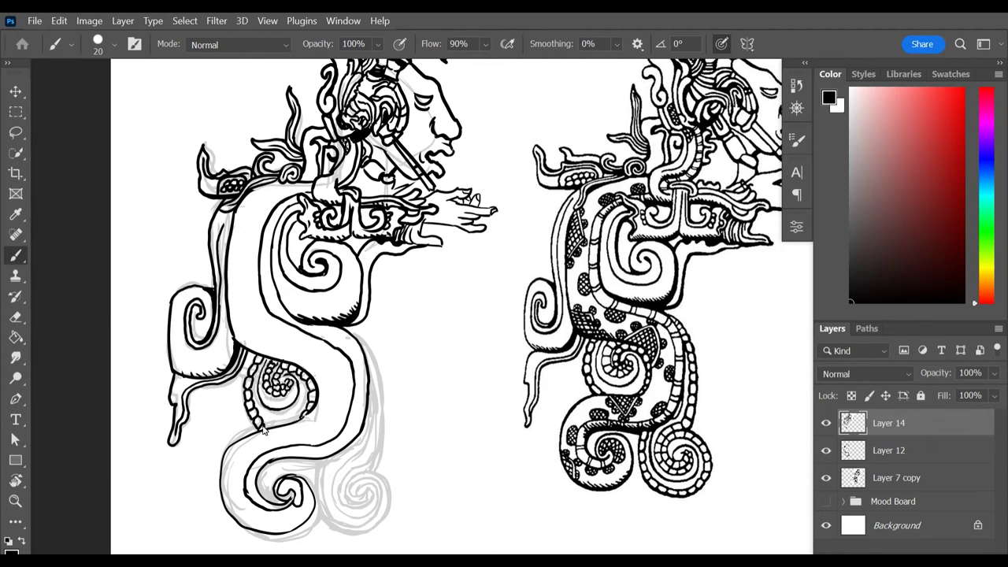
pyautogui.moveTo(360, 337)
pyautogui.mouseDown()
pyautogui.moveTo(384, 418)
pyautogui.moveTo(377, 466)
pyautogui.moveTo(354, 481)
pyautogui.moveTo(347, 508)
pyautogui.moveTo(373, 489)
pyautogui.moveTo(346, 495)
pyautogui.moveTo(377, 472)
pyautogui.moveTo(387, 493)
pyautogui.moveTo(383, 523)
pyautogui.moveTo(364, 534)
pyautogui.moveTo(335, 524)
pyautogui.moveTo(317, 456)
pyautogui.mouseUp()
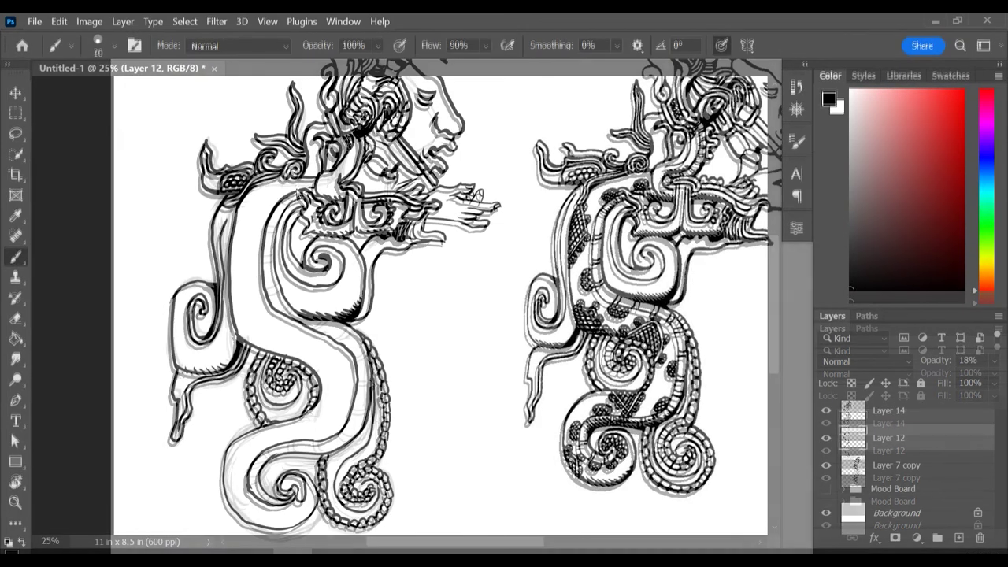
# Sketch faint rounded spots along the front edge of the body and down into the tail on Layer 12.
pyautogui.moveTo(261, 286); pyautogui.dragTo(265, 305)
pyautogui.moveTo(300, 319); pyautogui.dragTo(285, 325)
pyautogui.moveTo(356, 388); pyautogui.dragTo(323, 435)
pyautogui.moveTo(278, 440)
pyautogui.mouseDown()
pyautogui.moveTo(259, 442)
pyautogui.moveTo(238, 482)
pyautogui.moveTo(282, 504)
pyautogui.mouseUp()
# Sketch faint angular patches with scalloped edges along the back and above the coil, plus the belly band's crossbars.
pyautogui.moveTo(238, 224); pyautogui.dragTo(252, 251)
pyautogui.moveTo(252, 250); pyautogui.dragTo(234, 272)
pyautogui.moveTo(238, 310); pyautogui.dragTo(258, 345)
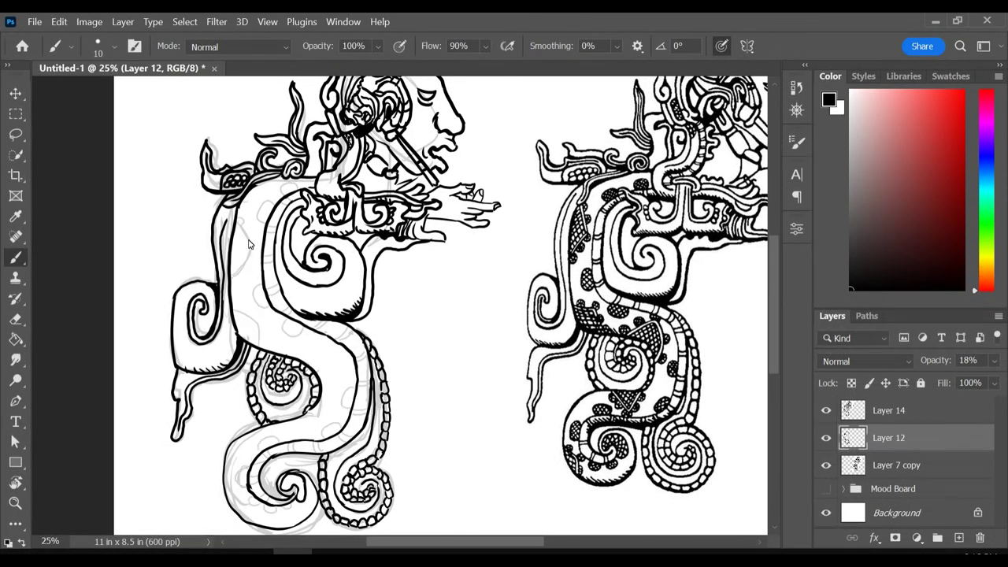
pyautogui.moveTo(247, 230)
pyautogui.mouseDown()
pyautogui.moveTo(254, 259)
pyautogui.moveTo(236, 269)
pyautogui.mouseUp()
pyautogui.moveTo(237, 316); pyautogui.dragTo(251, 341)
pyautogui.moveTo(239, 308); pyautogui.dragTo(259, 327)
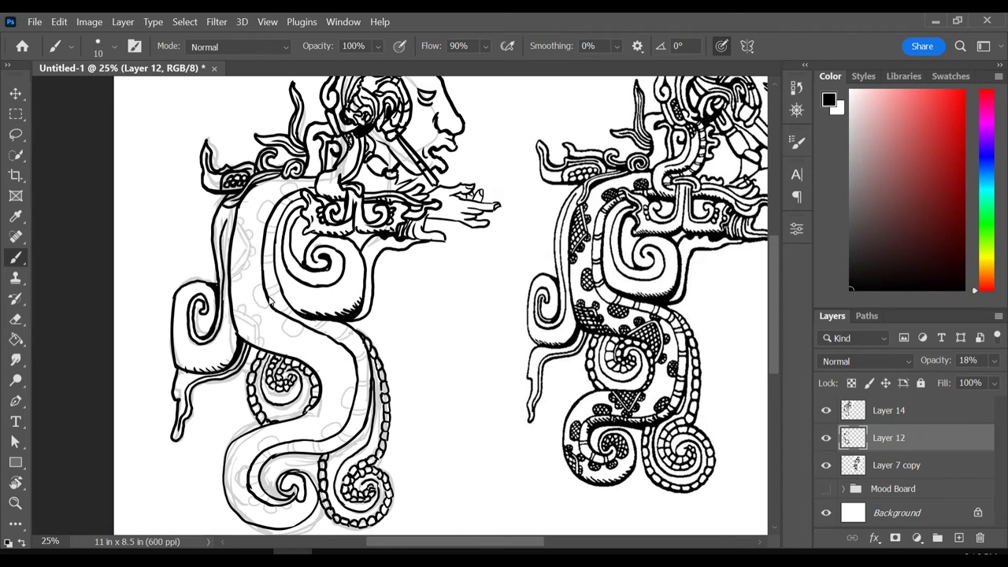
pyautogui.moveTo(304, 360)
pyautogui.mouseDown()
pyautogui.moveTo(329, 360)
pyautogui.moveTo(322, 404)
pyautogui.moveTo(339, 358)
pyautogui.moveTo(325, 397)
pyautogui.mouseUp()
pyautogui.moveTo(467, 291); pyautogui.dragTo(450, 321)
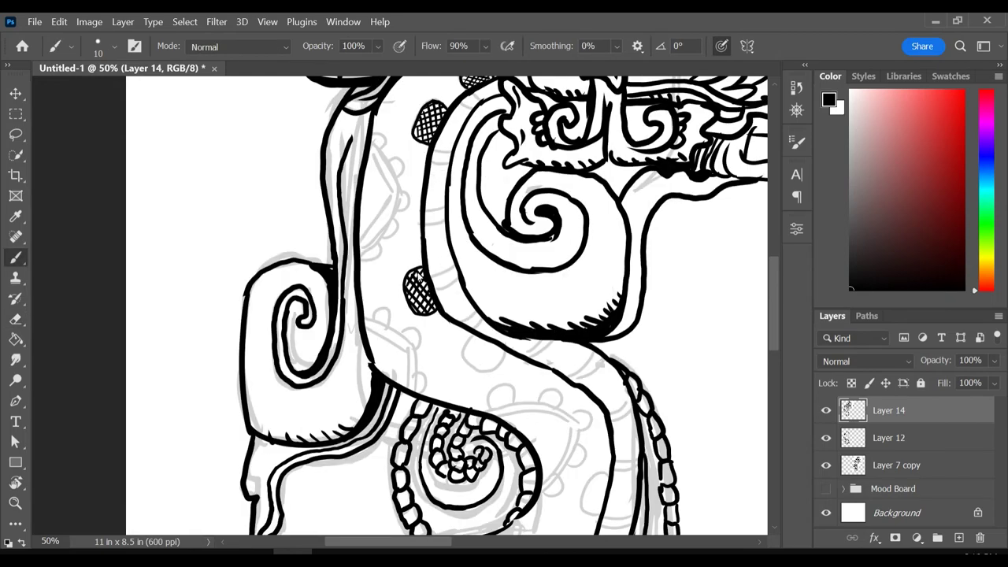